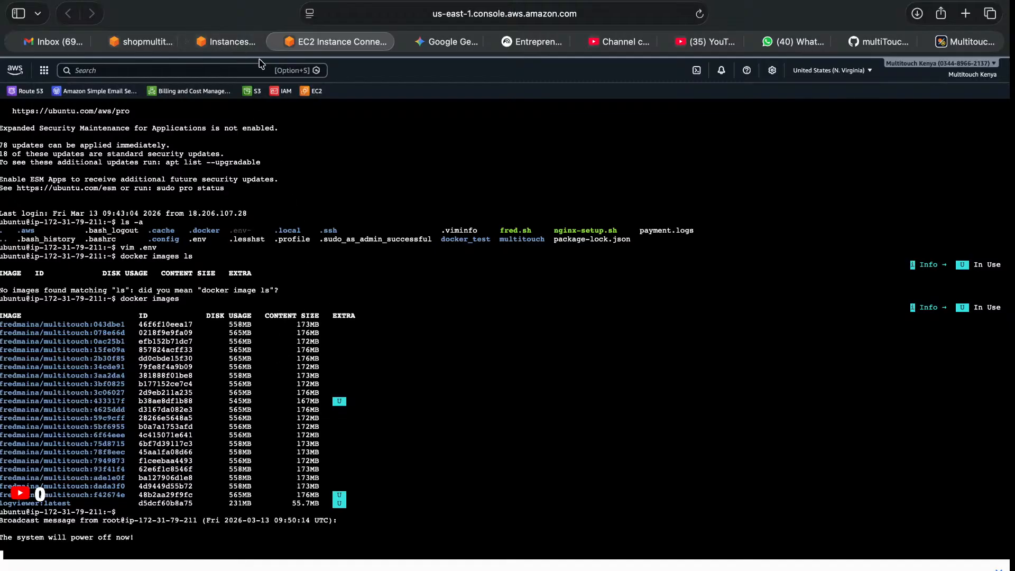
# Open the shopmultitouch.com hosted zone in Route 53 and select the api.shopmultitouch.com A record.
pyautogui.click(228, 42)
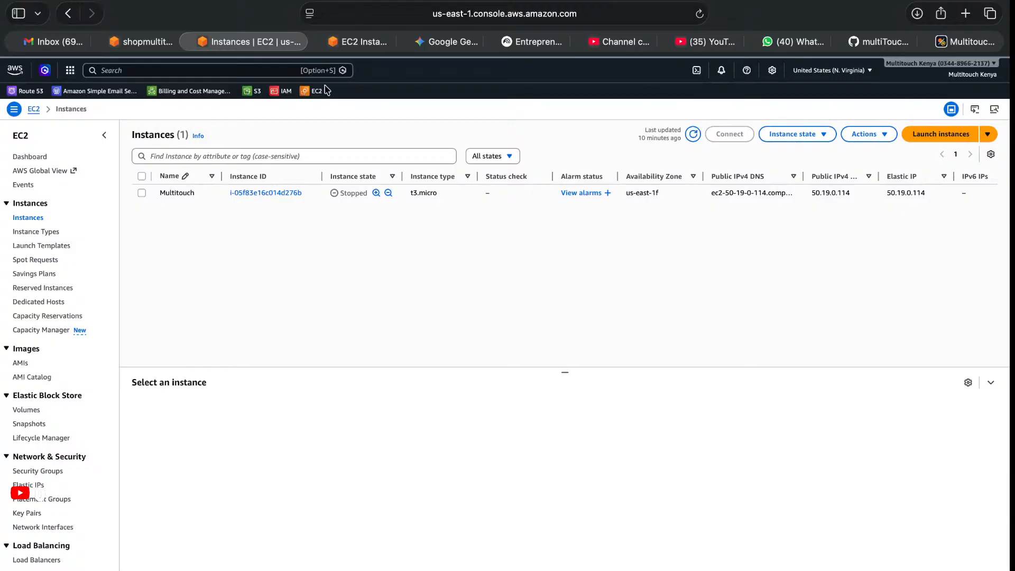
pyautogui.click(138, 44)
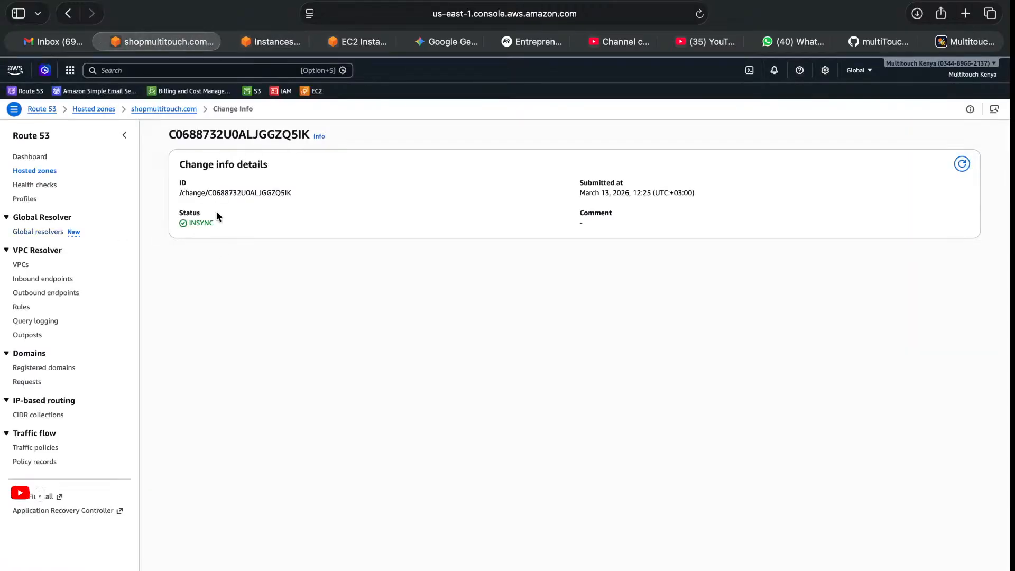
pyautogui.click(156, 112)
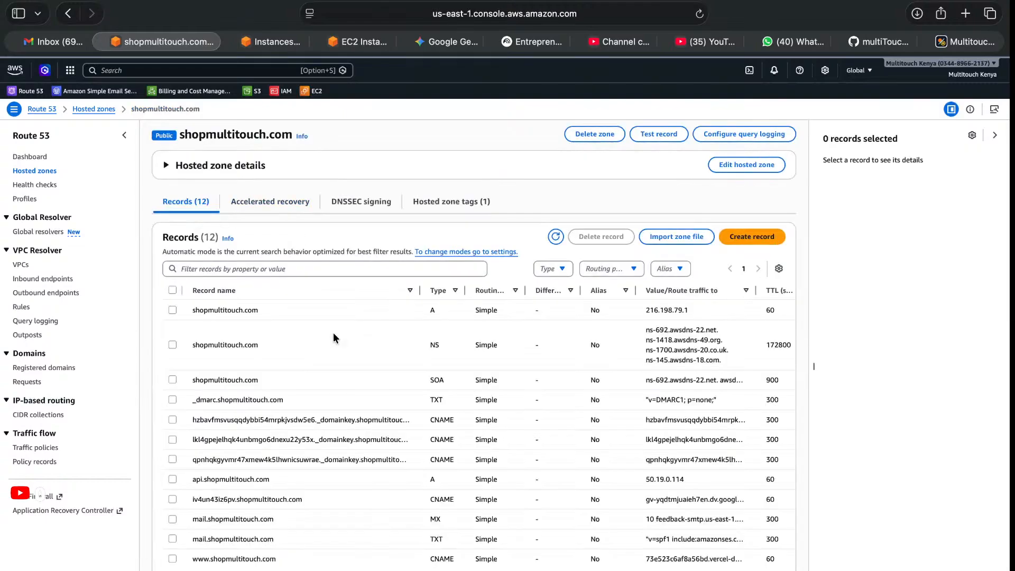
pyautogui.scroll(-1, 336, 367)
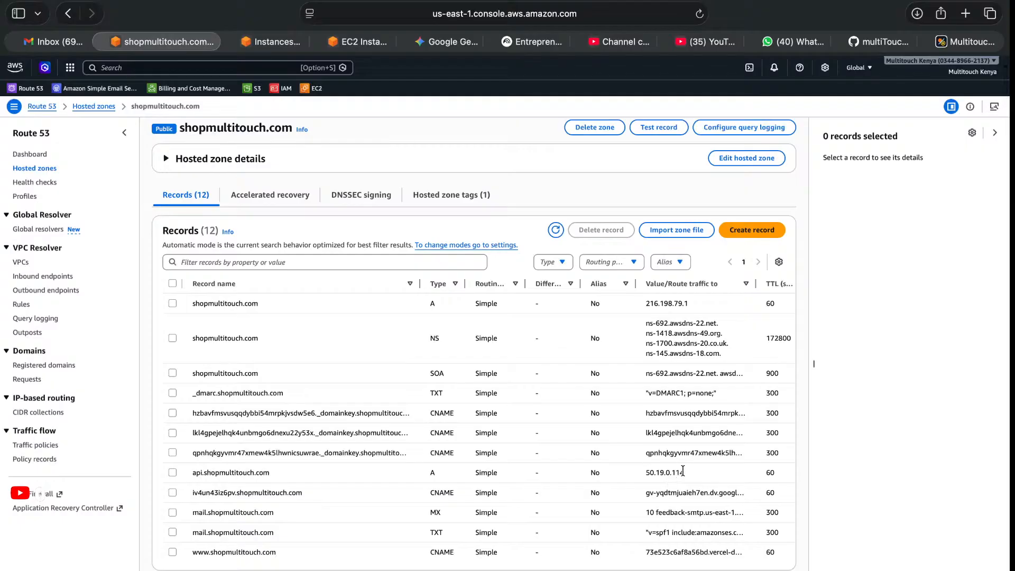
pyautogui.click(172, 472)
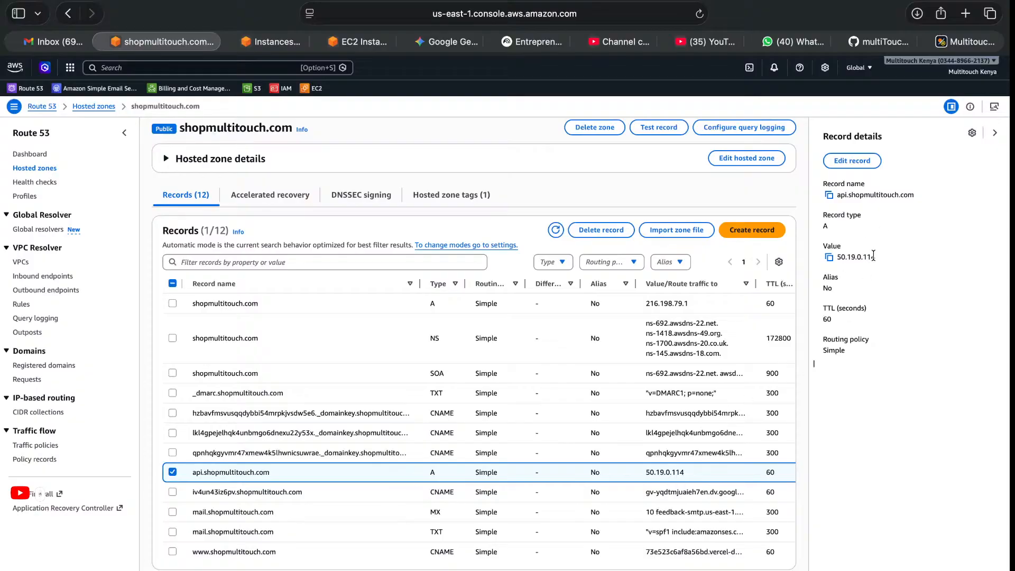
# Compare the Multitouch EC2 instance's public IPv4 address with the value of the api.shopmultitouch.com record.
pyautogui.click(265, 46)
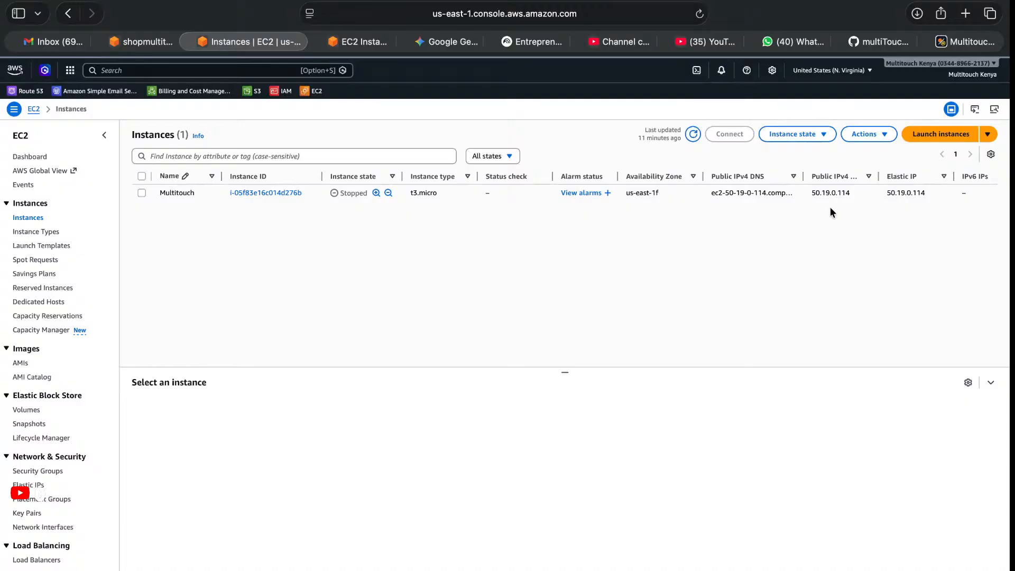
pyautogui.moveTo(810, 192); pyautogui.dragTo(857, 194)
pyautogui.click(141, 193)
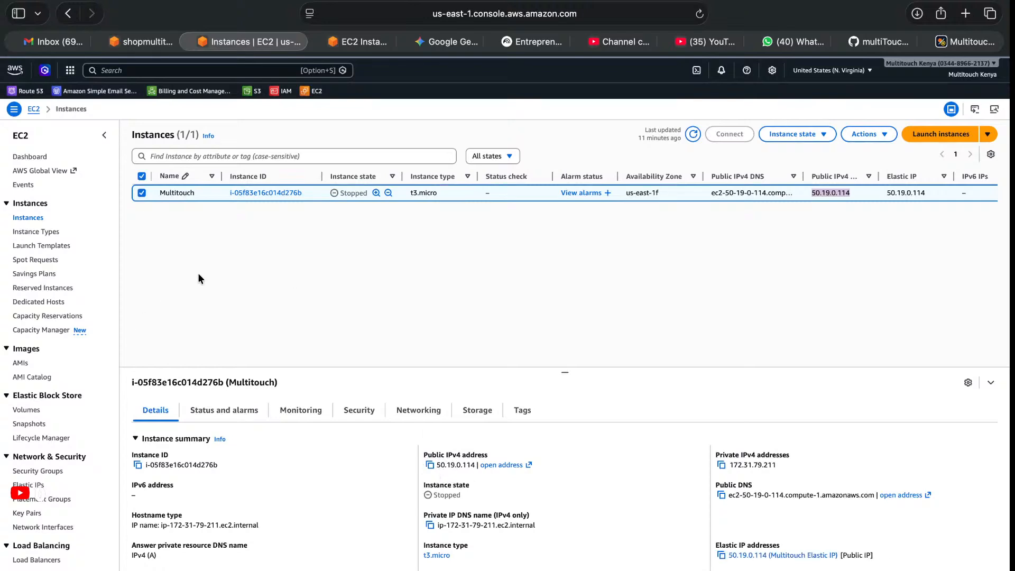
pyautogui.click(360, 294)
pyautogui.click(141, 42)
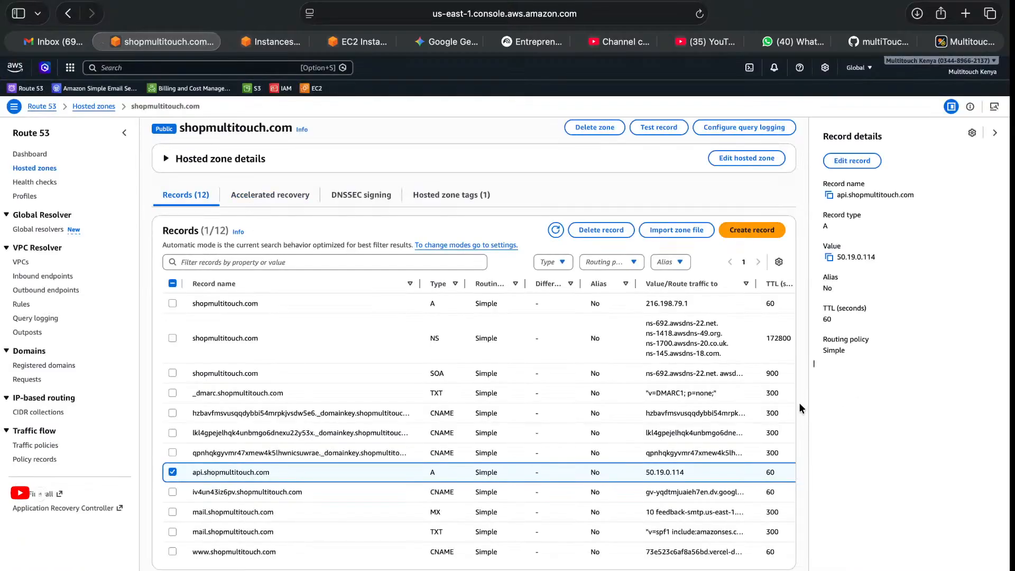
# Allocate a new Elastic IP address in EC2 from Amazon's IPv4 pool with network border group us-east-1.
pyautogui.click(271, 40)
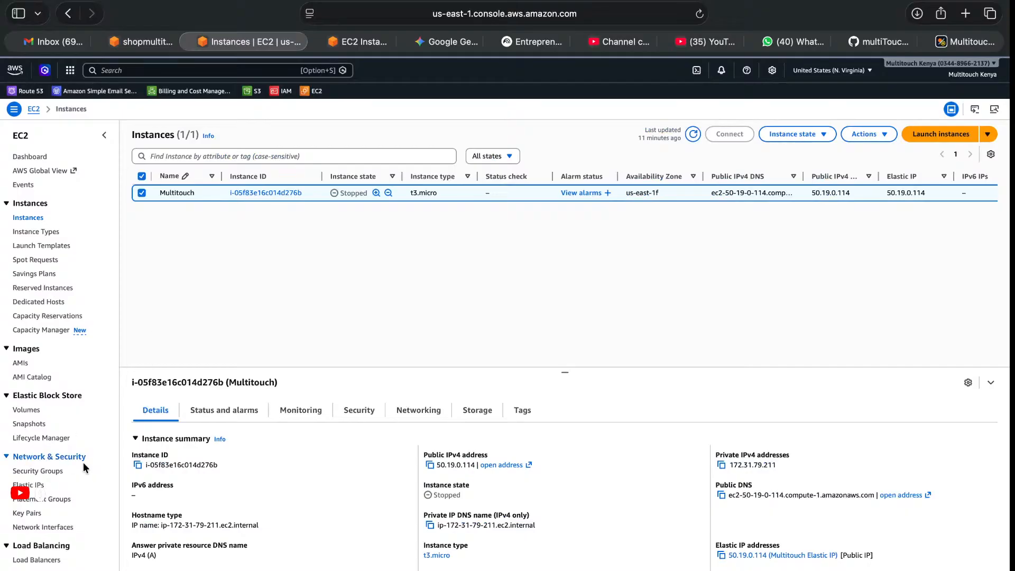
pyautogui.scroll(-3, 46, 561)
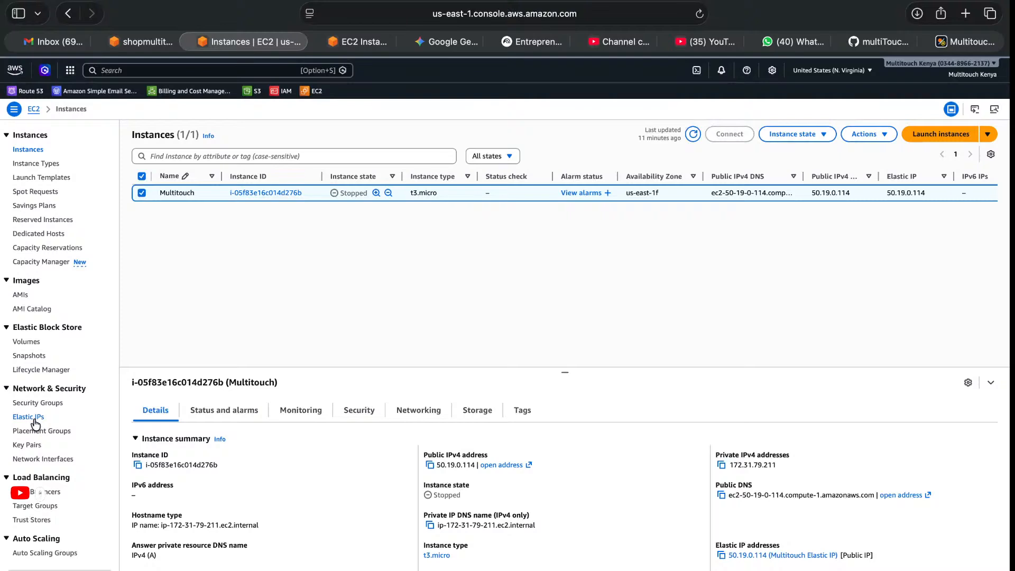
pyautogui.click(35, 422)
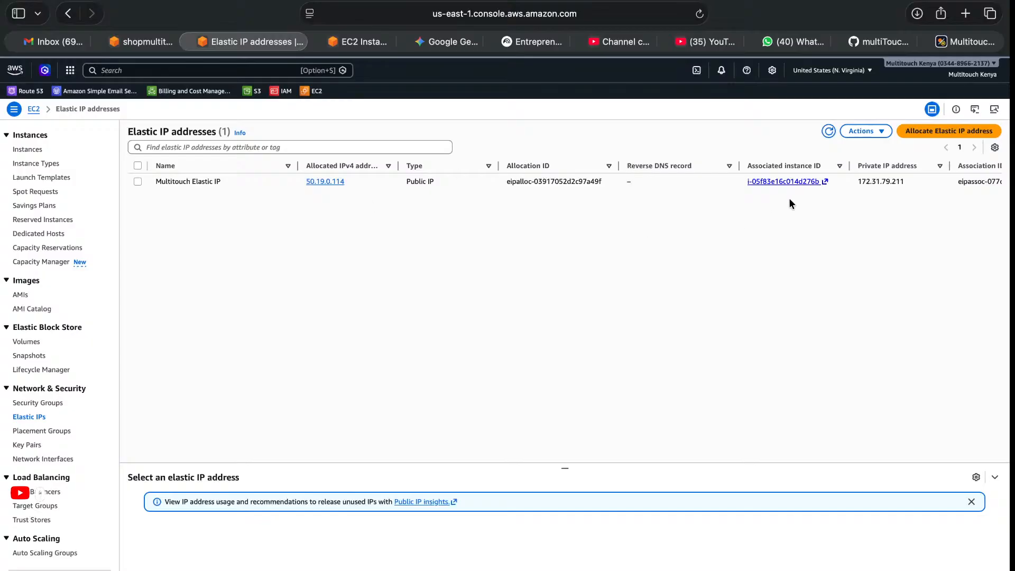
pyautogui.click(917, 134)
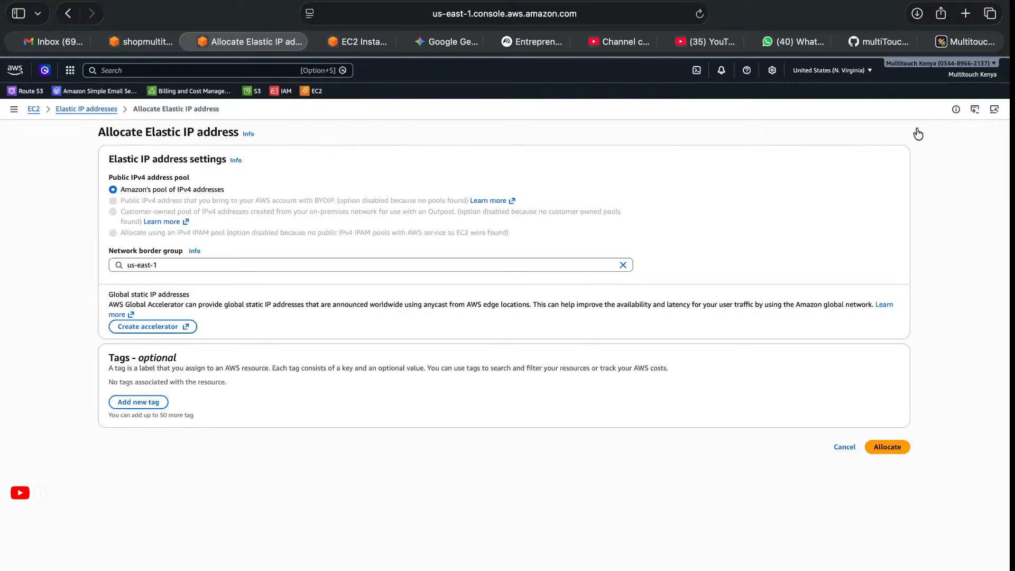
pyautogui.click(880, 449)
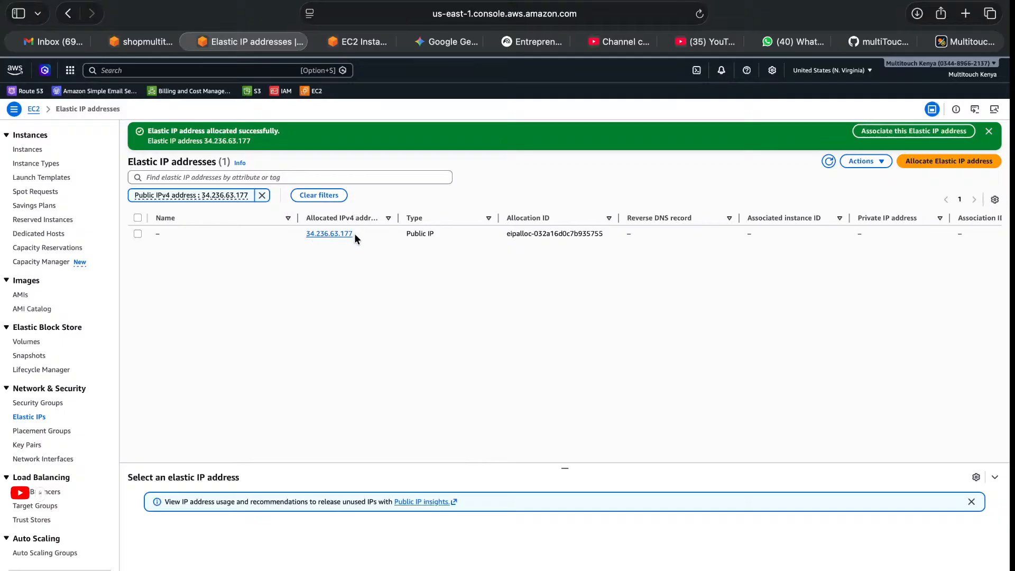
# Name the newly allocated Elastic IP address "Test Ip".
pyautogui.moveTo(376, 237); pyautogui.dragTo(299, 237)
pyautogui.click(299, 237)
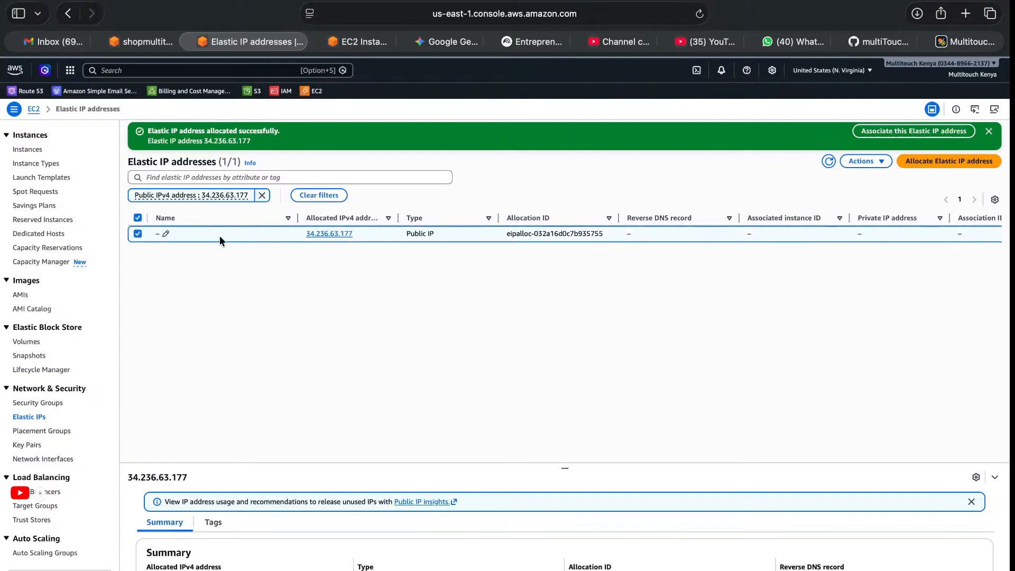
pyautogui.click(166, 235)
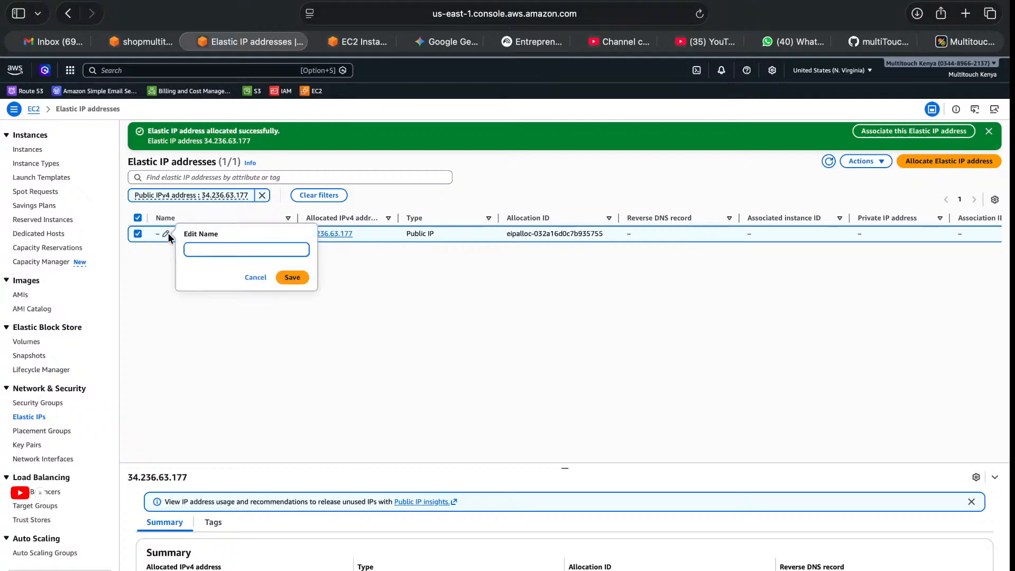
pyautogui.write('Test Ip')
pyautogui.press('Return')
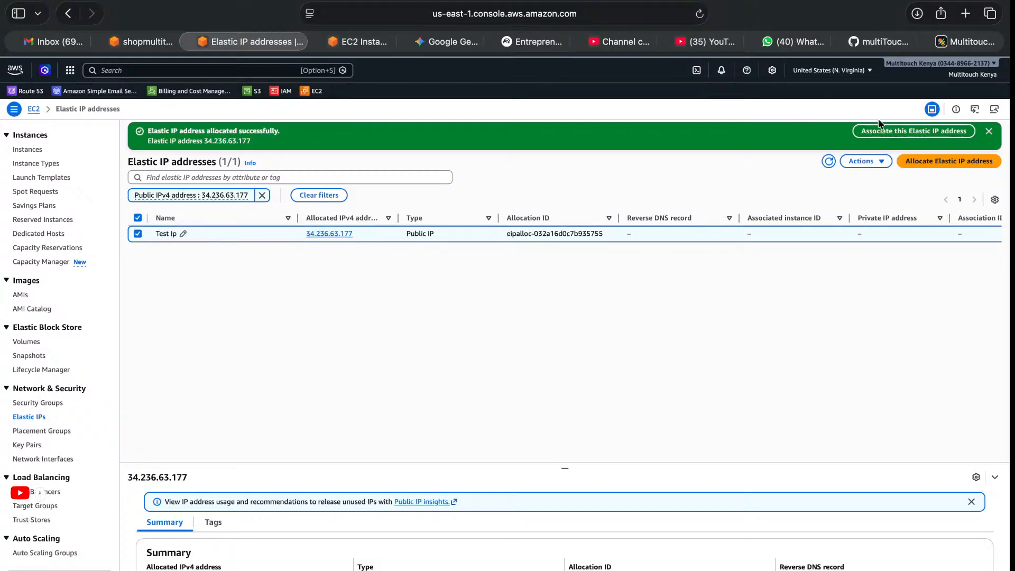
# Fill in associating Test Ip with the Multitouch instance at private IP 172.31.79.211 with reassociation allowed, and cancel the association.
pyautogui.click(888, 132)
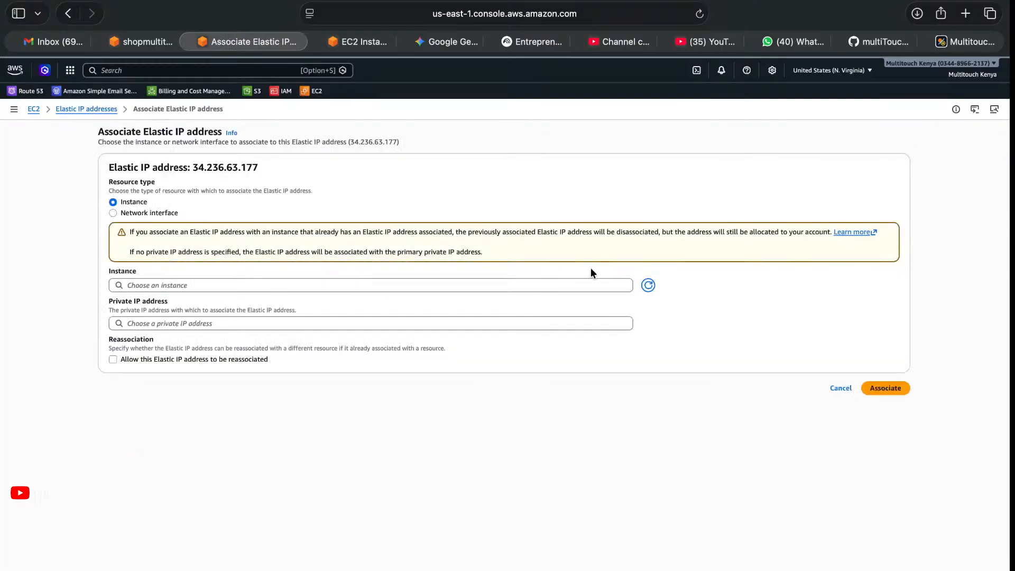
pyautogui.click(613, 284)
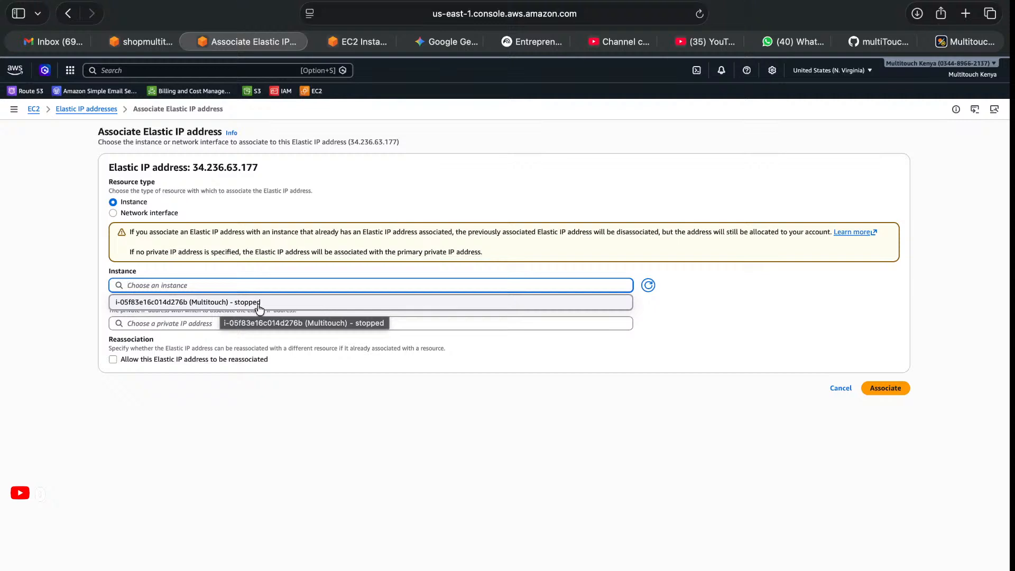
pyautogui.click(734, 310)
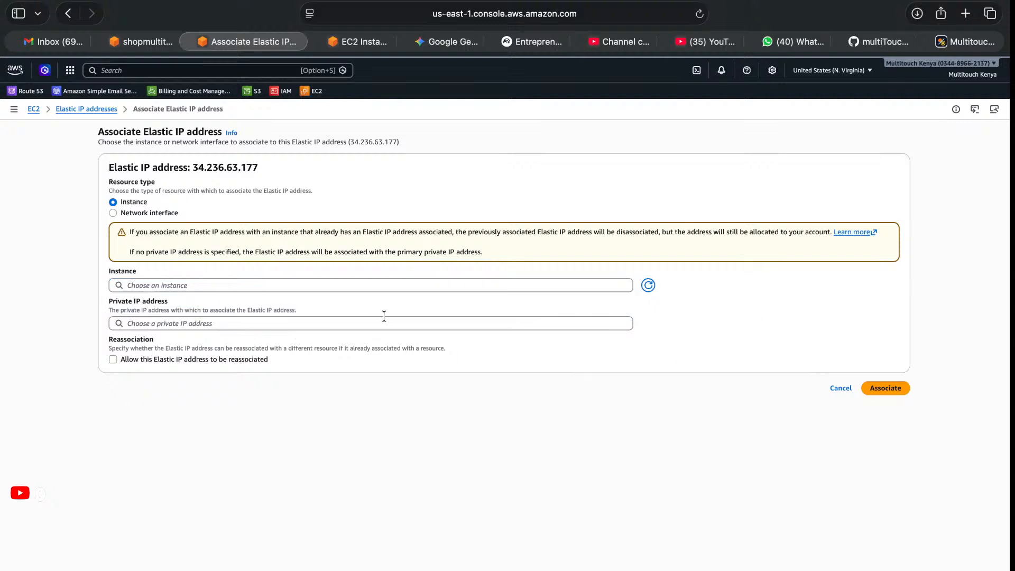
pyautogui.click(351, 324)
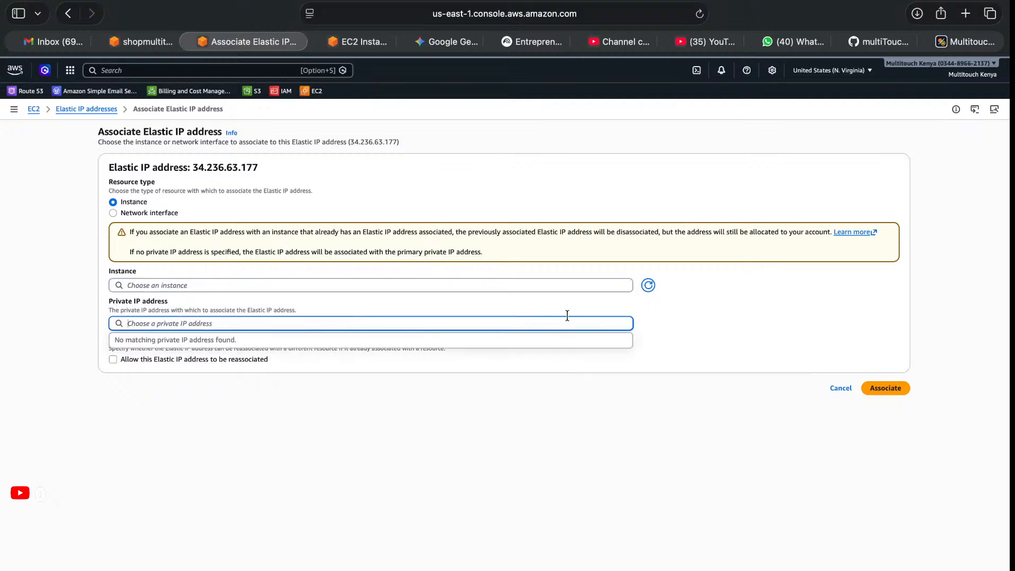
pyautogui.click(283, 281)
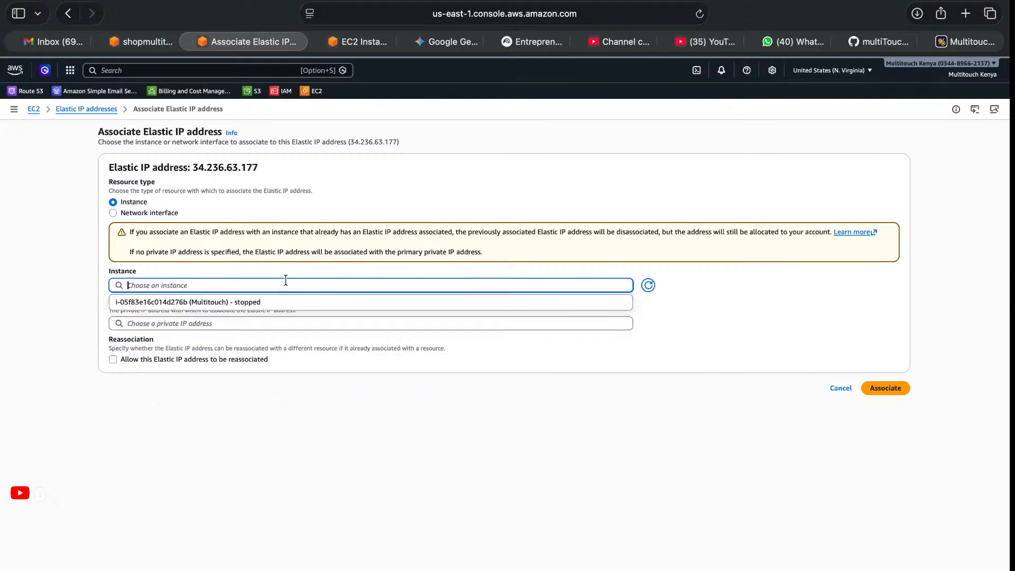
pyautogui.click(227, 304)
pyautogui.click(190, 323)
pyautogui.click(152, 341)
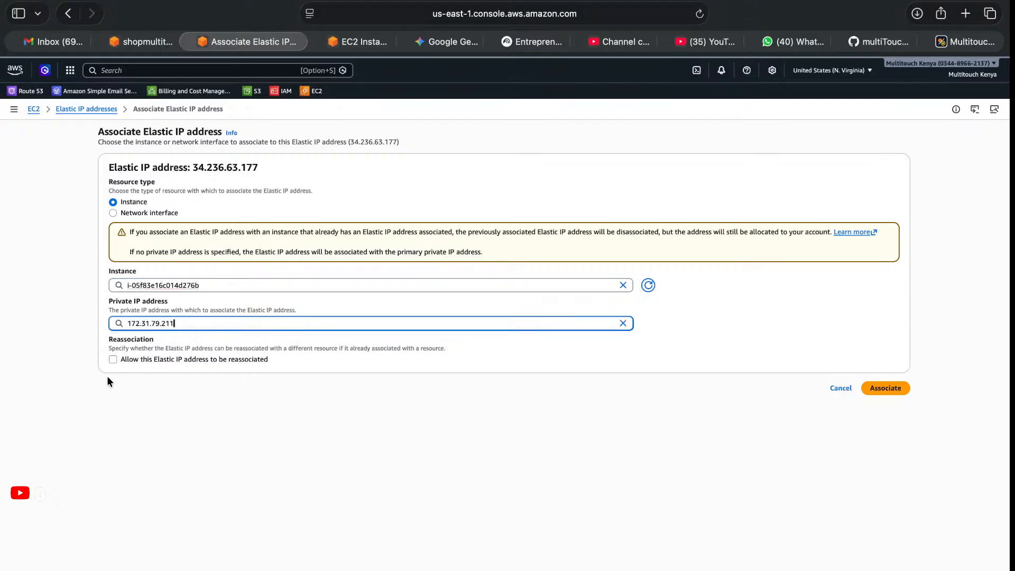
pyautogui.click(113, 358)
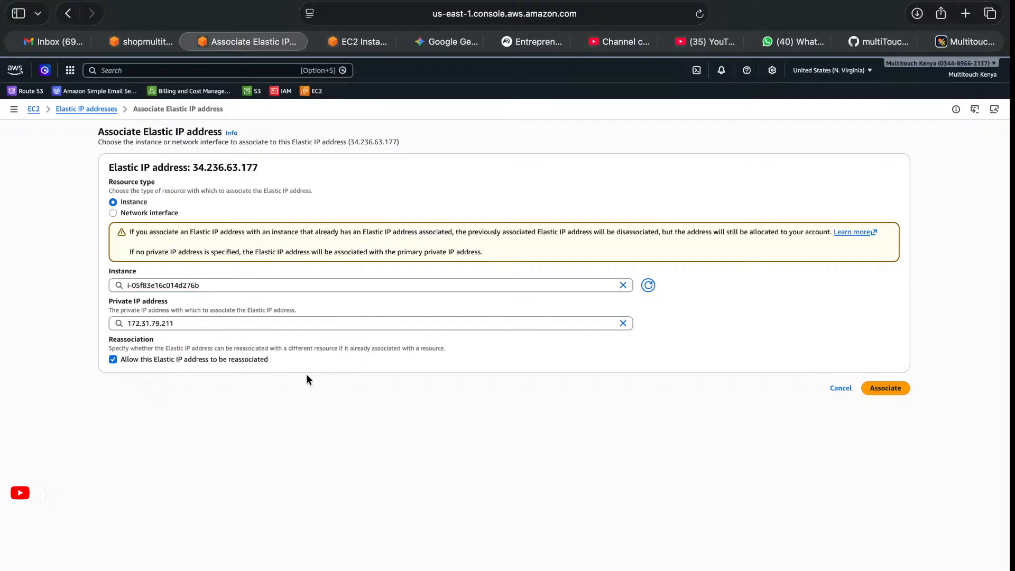
pyautogui.click(838, 388)
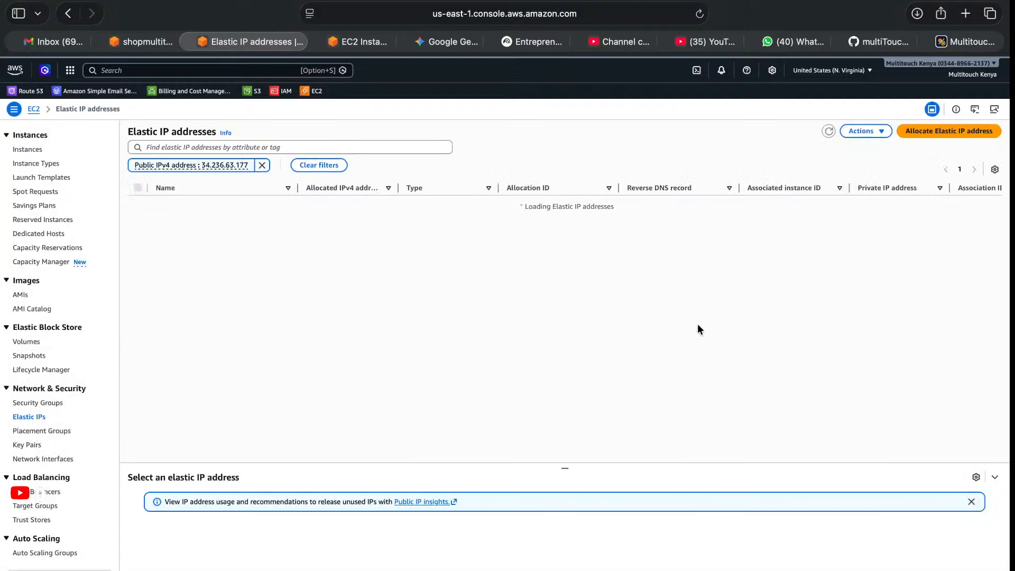
# Clear the Elastic IP filter, open the instance associated with Multitouch Elastic IP, and copy its public IPv4 address.
pyautogui.click(261, 166)
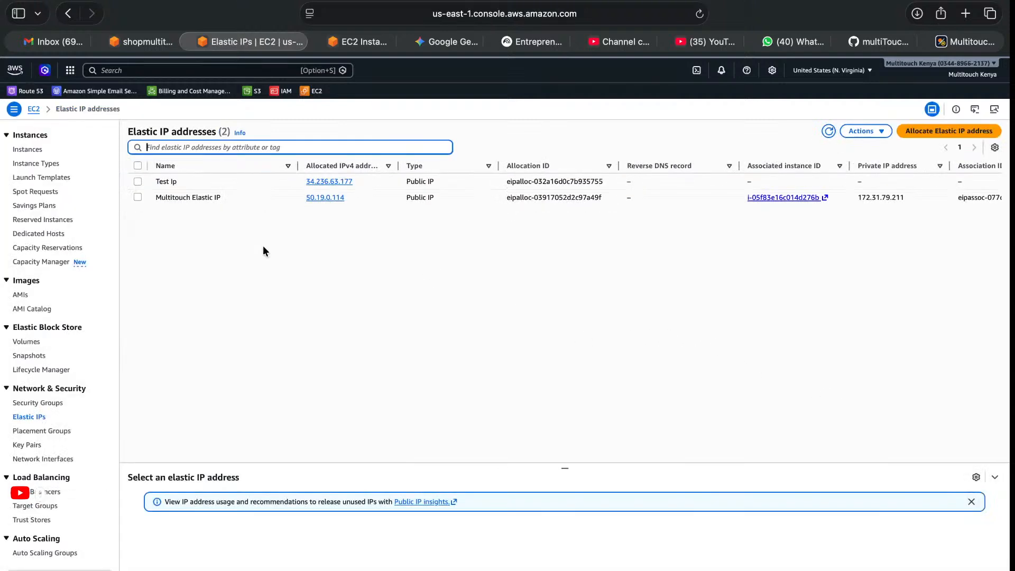
pyautogui.click(137, 197)
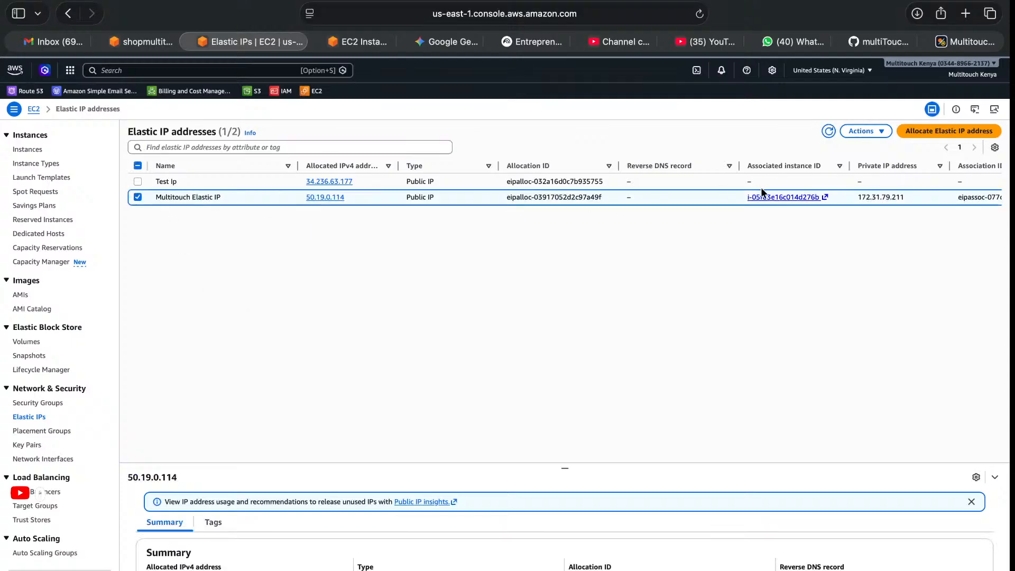
pyautogui.click(804, 197)
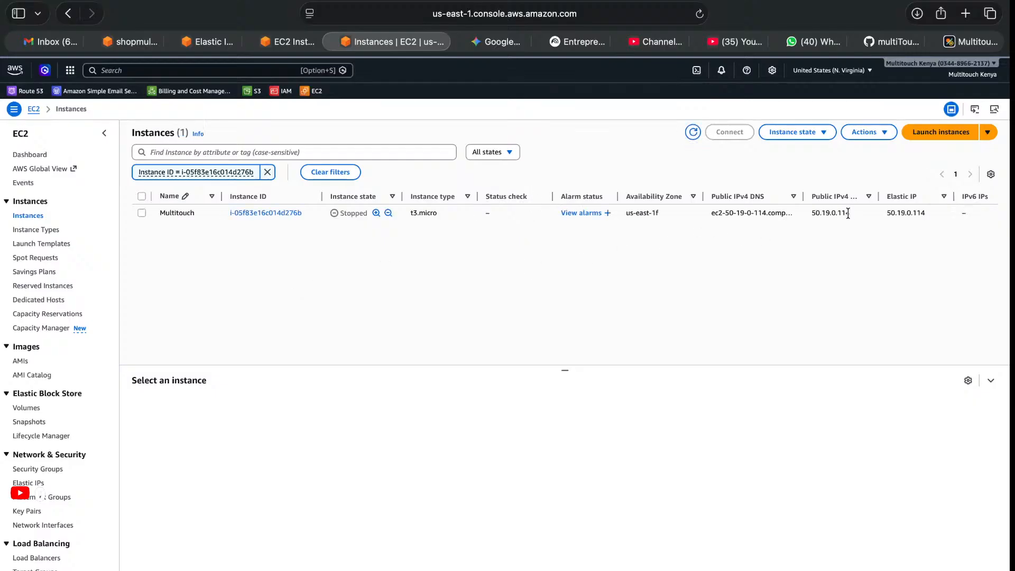
pyautogui.doubleClick(840, 213)
pyautogui.click(927, 255)
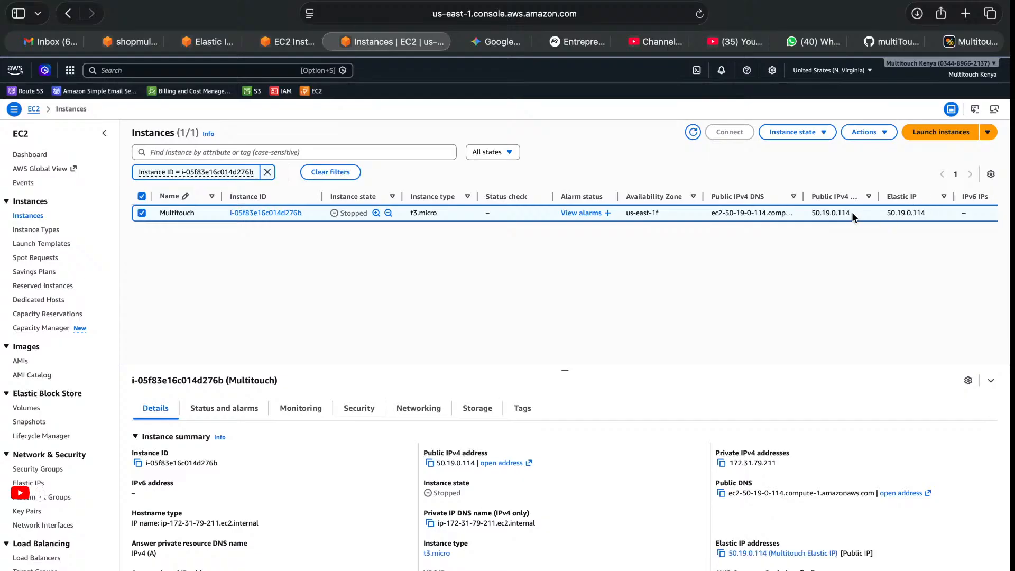
pyautogui.doubleClick(814, 211)
pyautogui.click(429, 464)
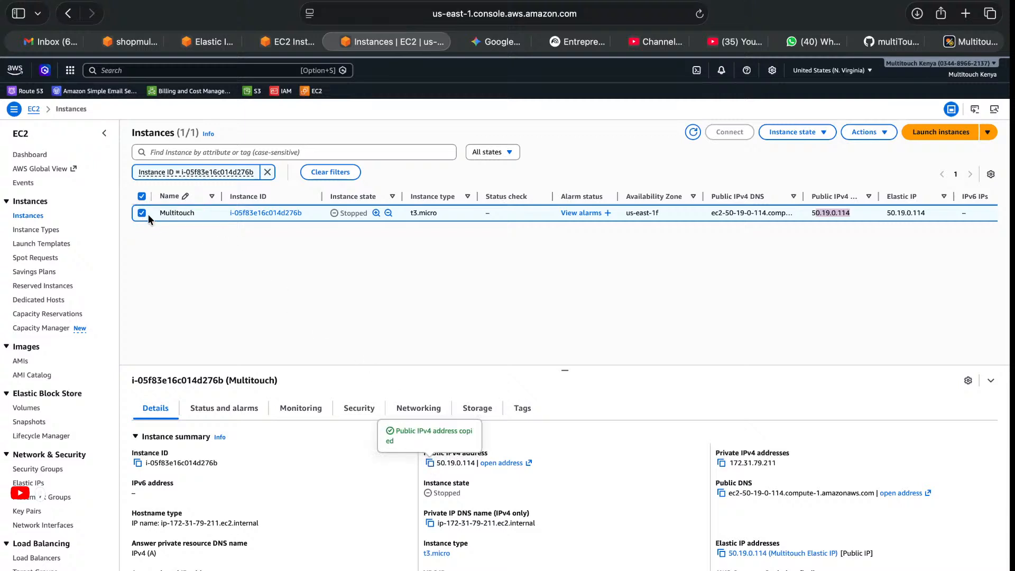
# Edit the api.shopmultitouch.com A record in Route 53 and save it with the value 50.19.0.114.
pyautogui.click(138, 40)
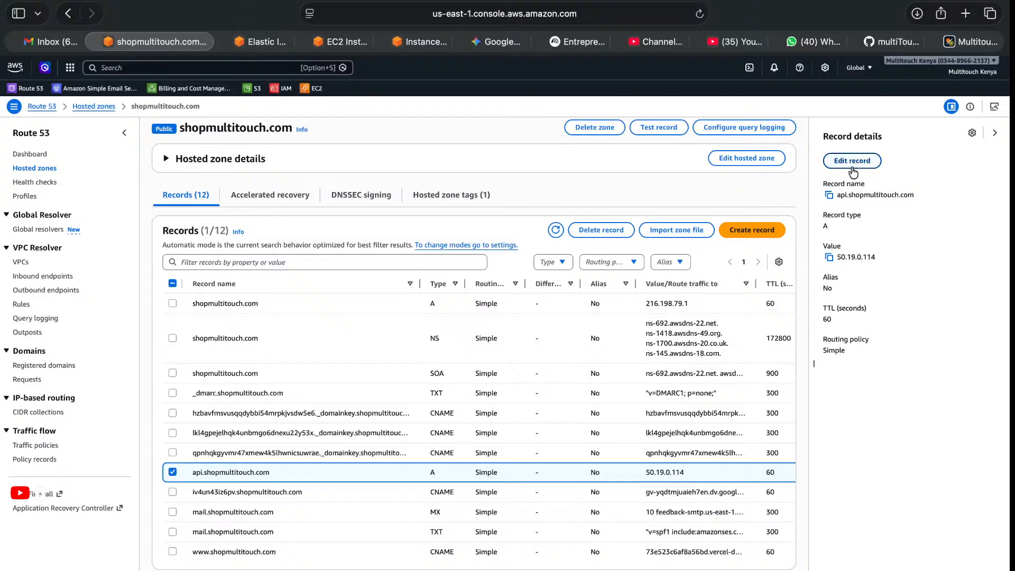
pyautogui.click(852, 160)
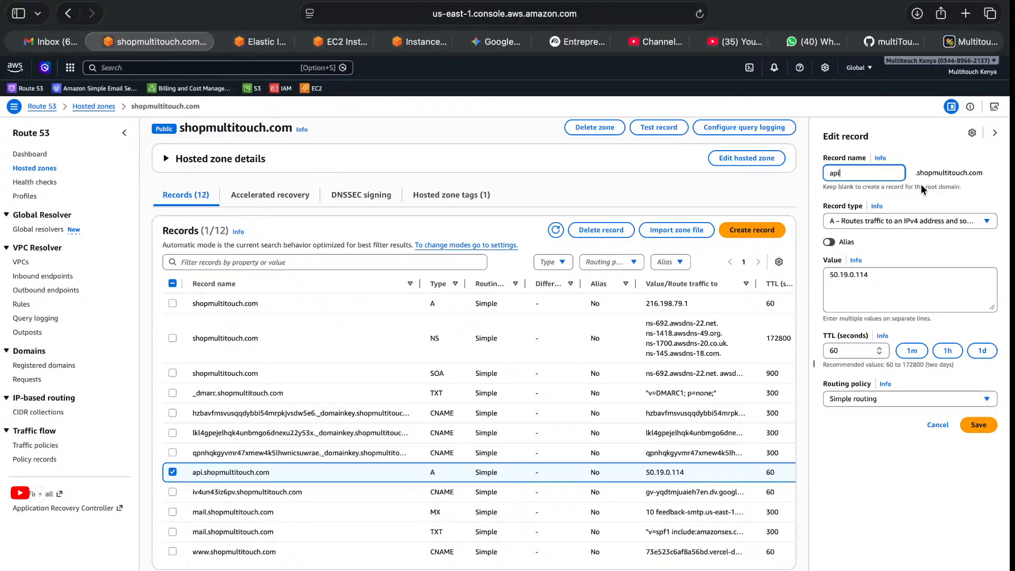
pyautogui.click(888, 278)
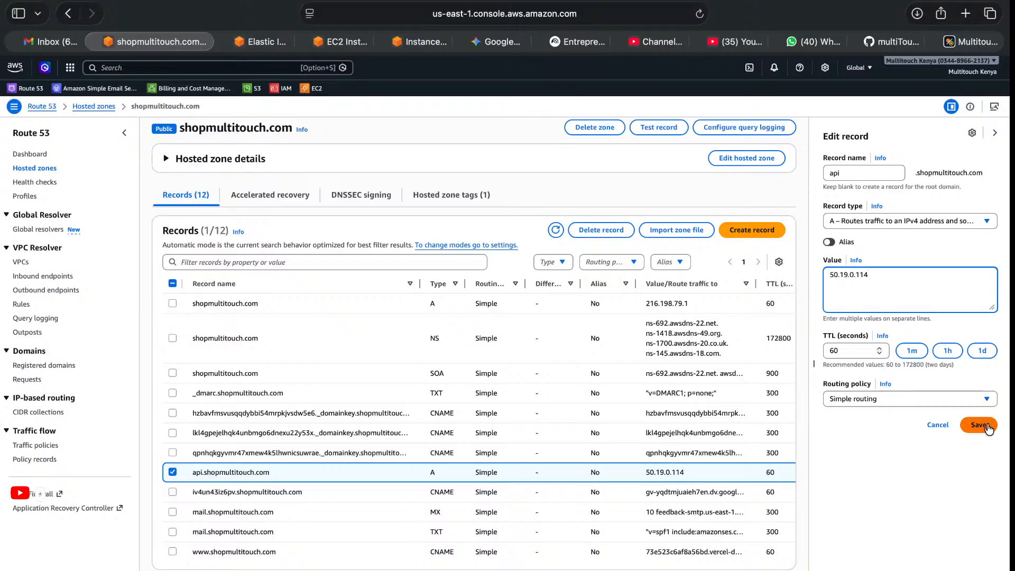
pyautogui.click(979, 425)
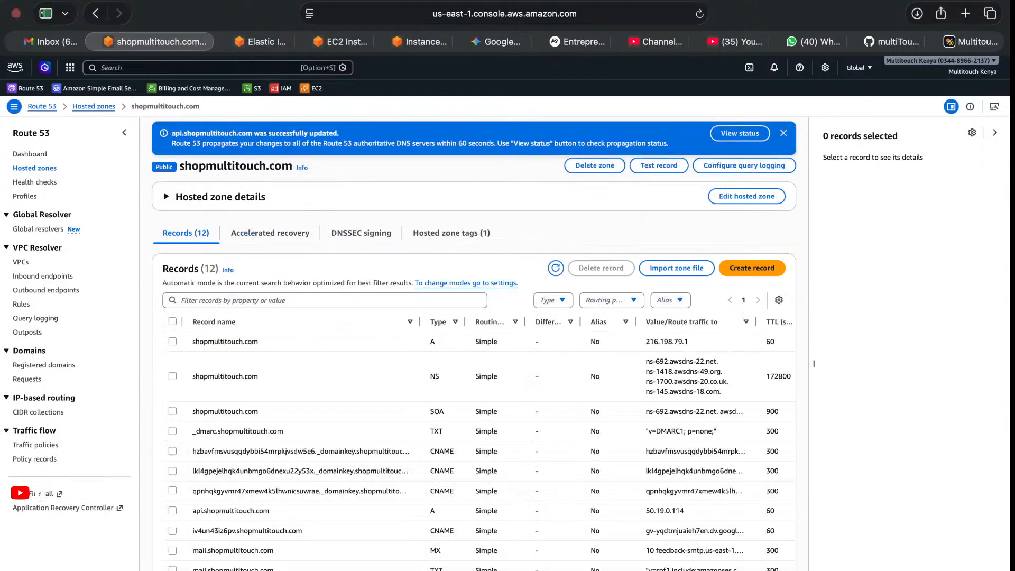
# Release the Test Ip Elastic IP address from the account in the EC2 Elastic IP list.
pyautogui.click(261, 42)
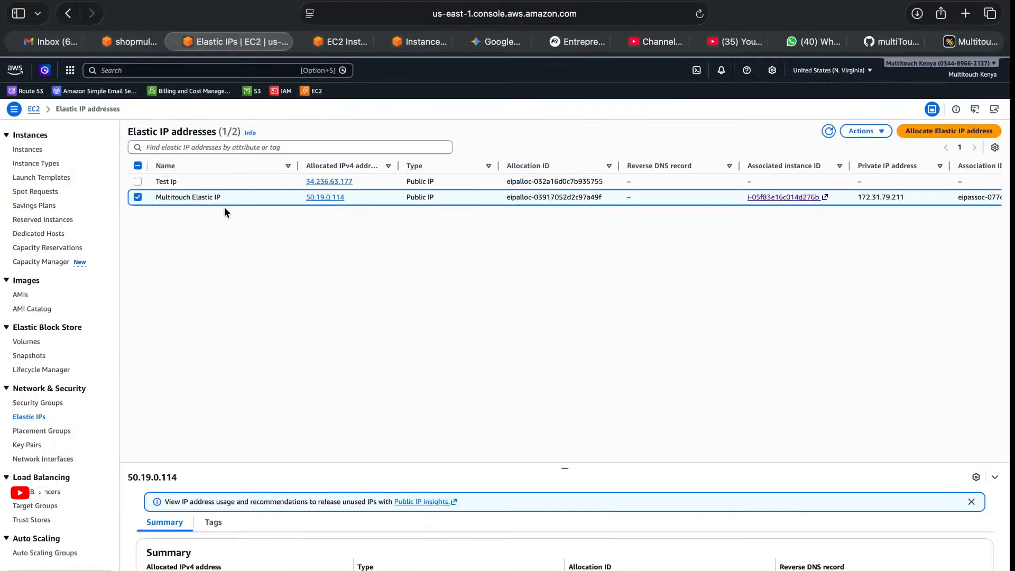
pyautogui.click(137, 182)
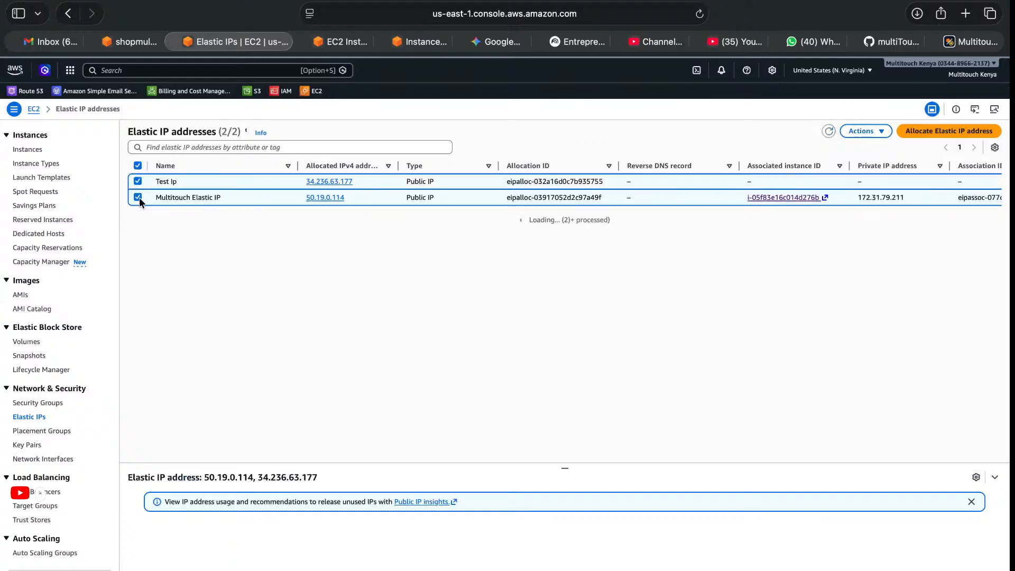
pyautogui.click(137, 197)
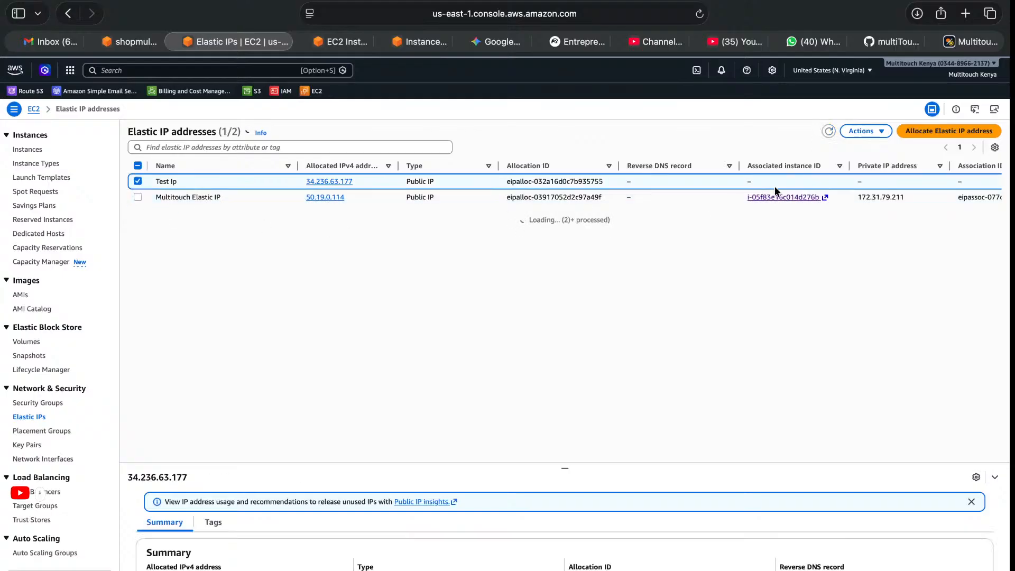
pyautogui.click(877, 132)
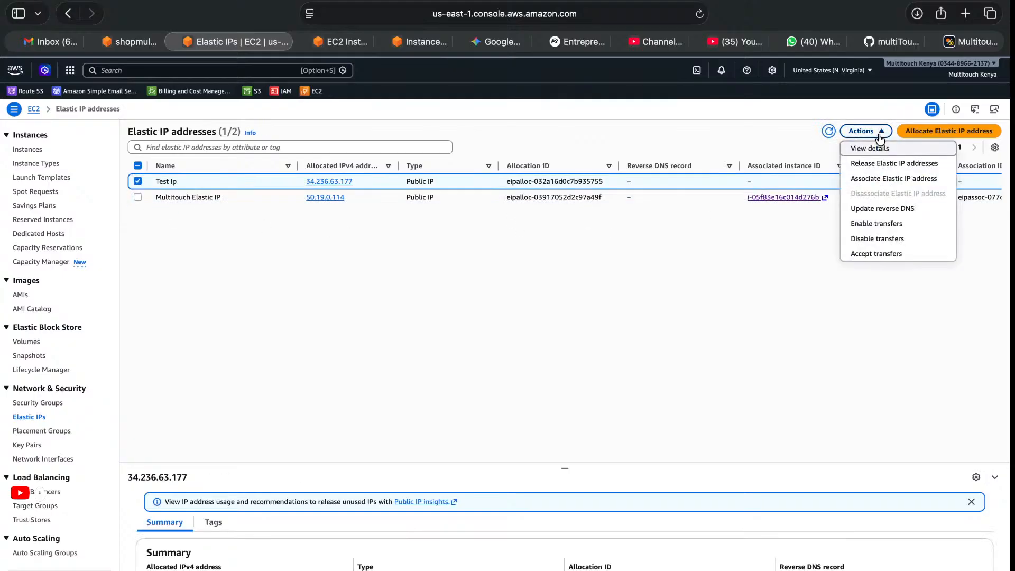
pyautogui.click(885, 163)
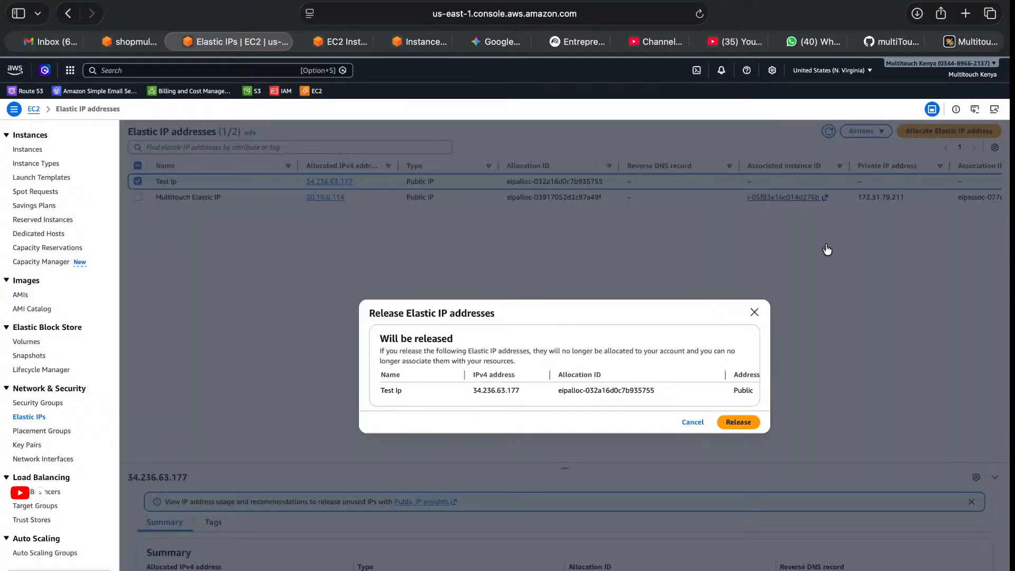
pyautogui.click(733, 423)
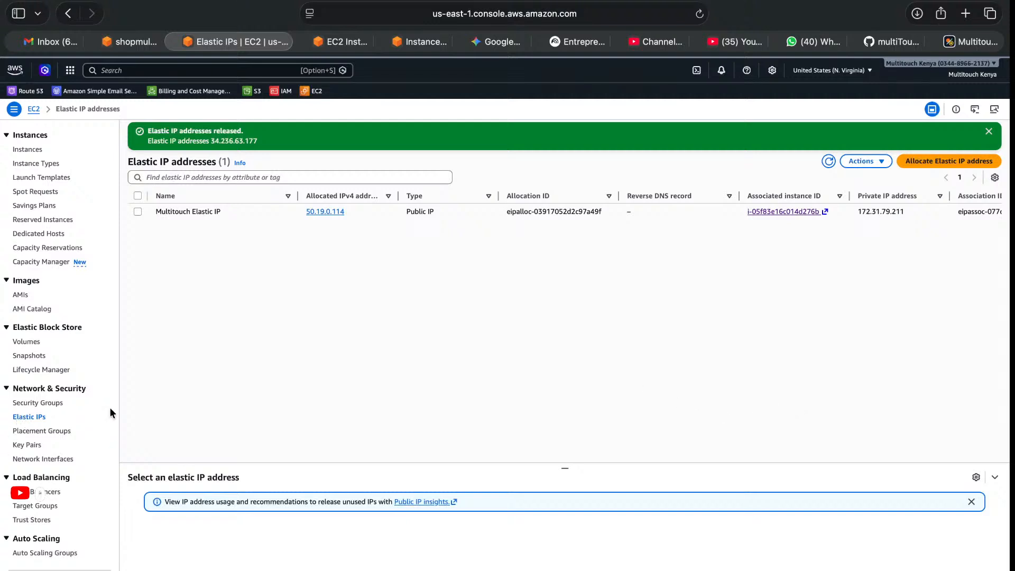
# Refresh the Elastic IP address list and check which addresses are still allocated.
pyautogui.click(829, 161)
pyautogui.moveTo(211, 141); pyautogui.dragTo(270, 142)
pyautogui.click(312, 370)
pyautogui.click(827, 162)
# Open the EC2 instance list and start the stopped Multitouch instance.
pyautogui.click(42, 150)
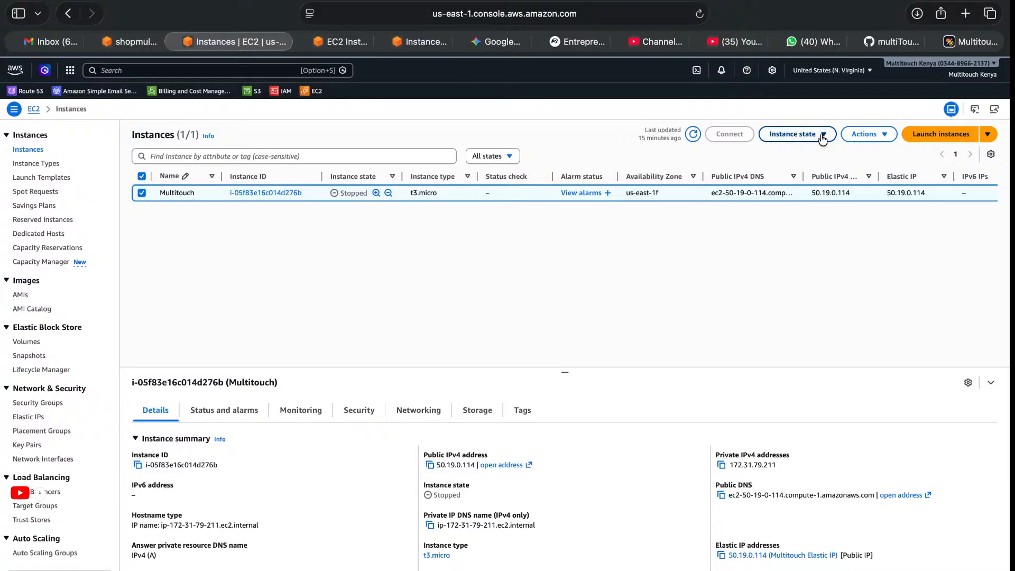
pyautogui.click(801, 135)
pyautogui.click(807, 168)
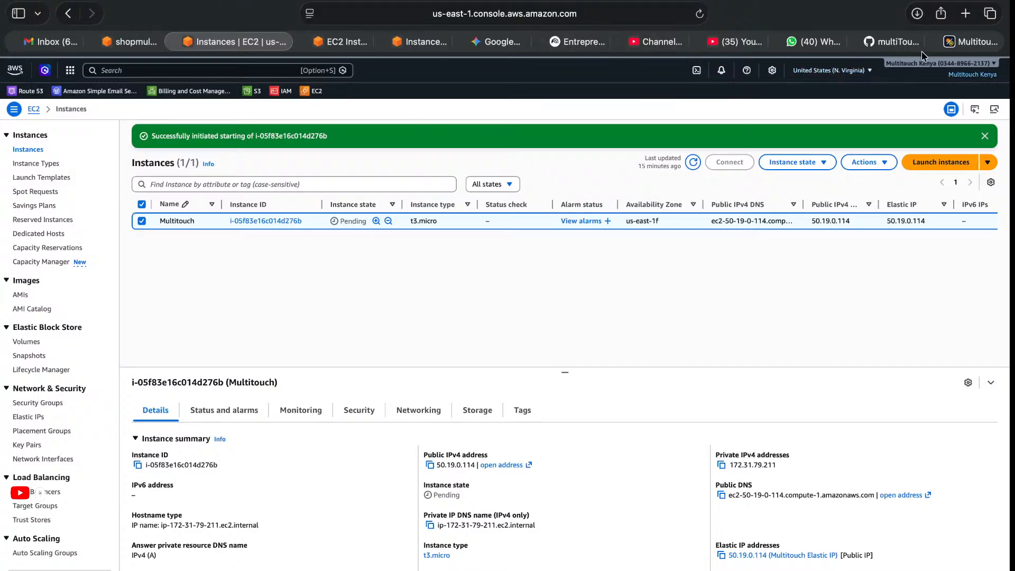
# Reload the shopmultitouch.com storefront and refresh the EC2 instance list to check whether the products load.
pyautogui.click(958, 43)
pyautogui.press('super+r')
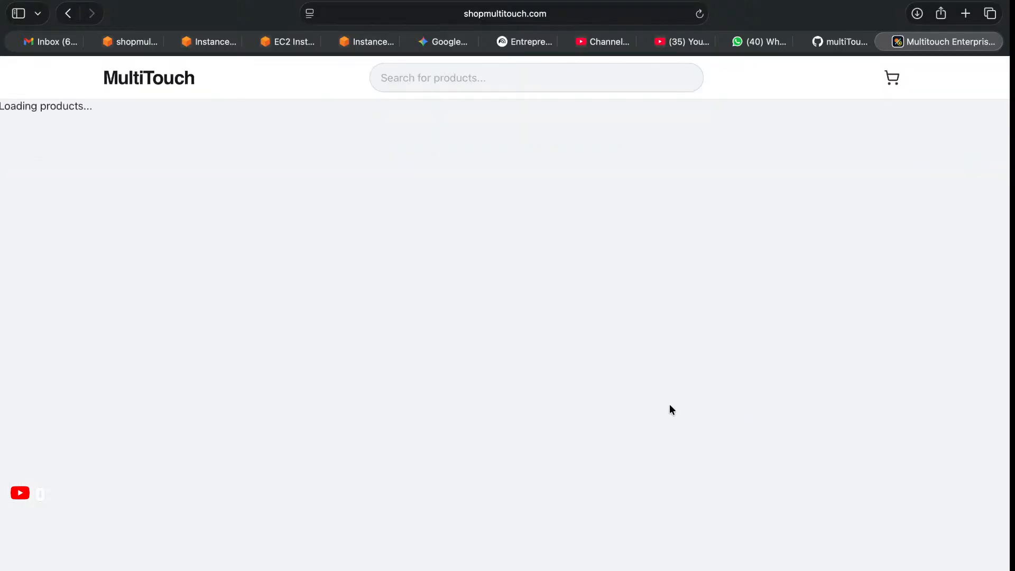
pyautogui.click(212, 44)
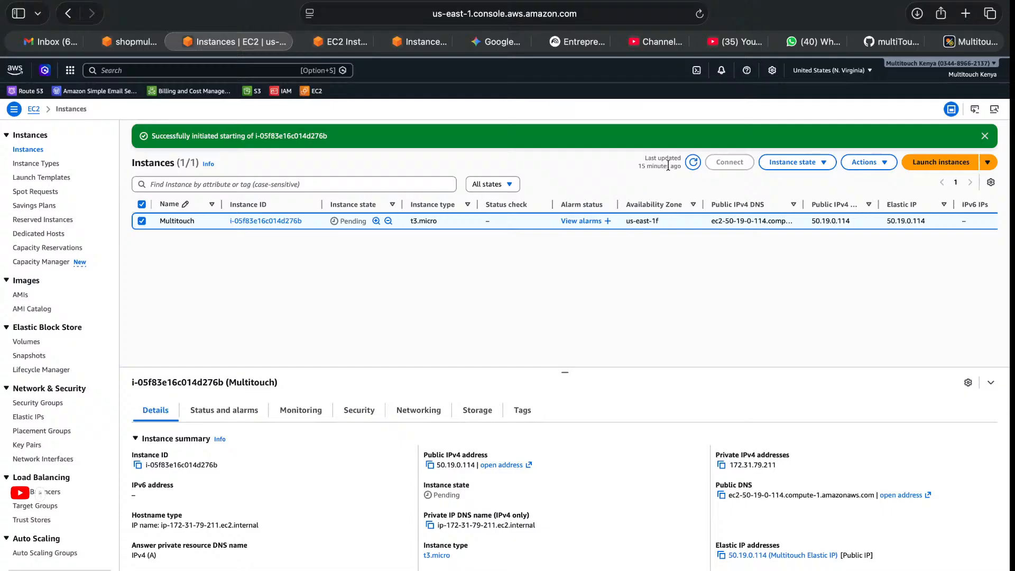
pyautogui.click(692, 163)
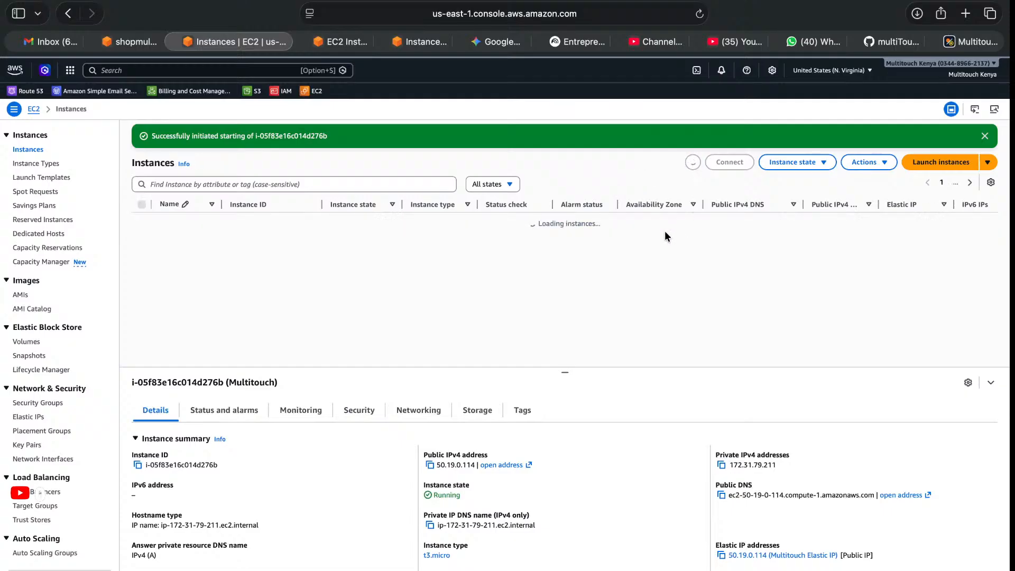
pyautogui.click(972, 42)
pyautogui.press('super+r')
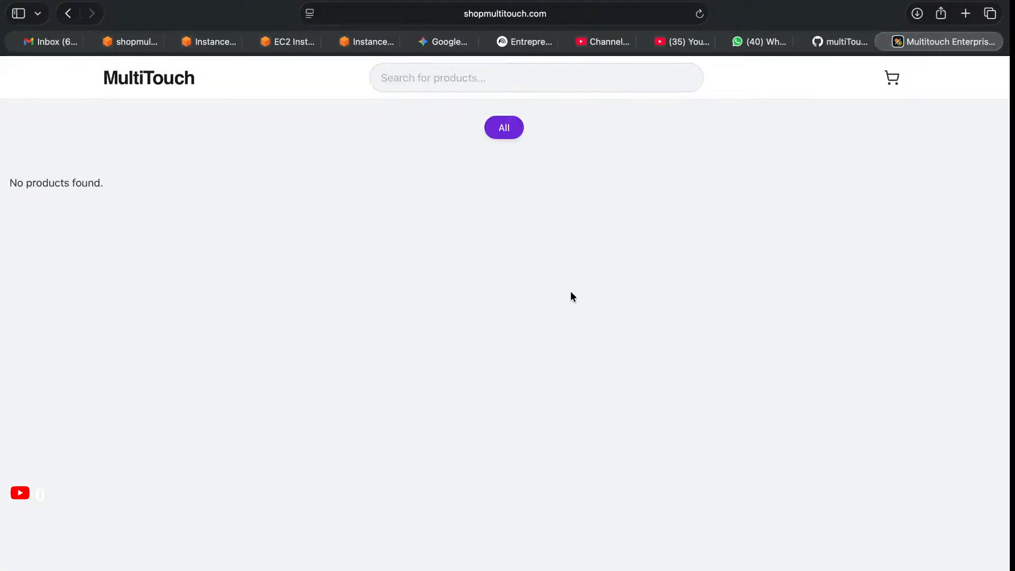
pyautogui.press('super+r')
# Return to the EC2 instance list and refresh it repeatedly to monitor the Multitouch instance's status check.
pyautogui.click(220, 39)
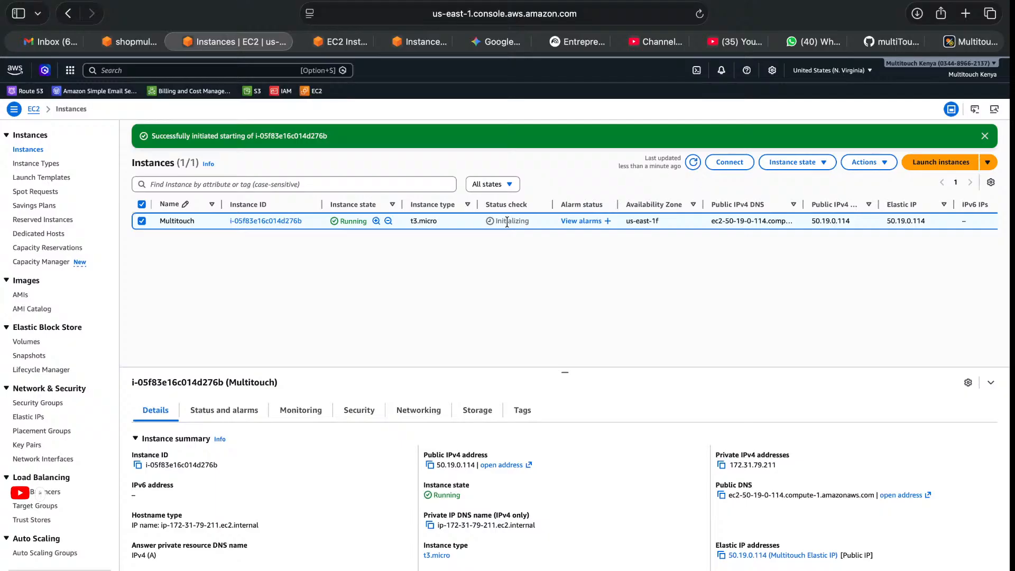
pyautogui.click(692, 162)
pyautogui.click(691, 162)
pyautogui.click(692, 165)
pyautogui.click(692, 164)
pyautogui.press('super+Tab')
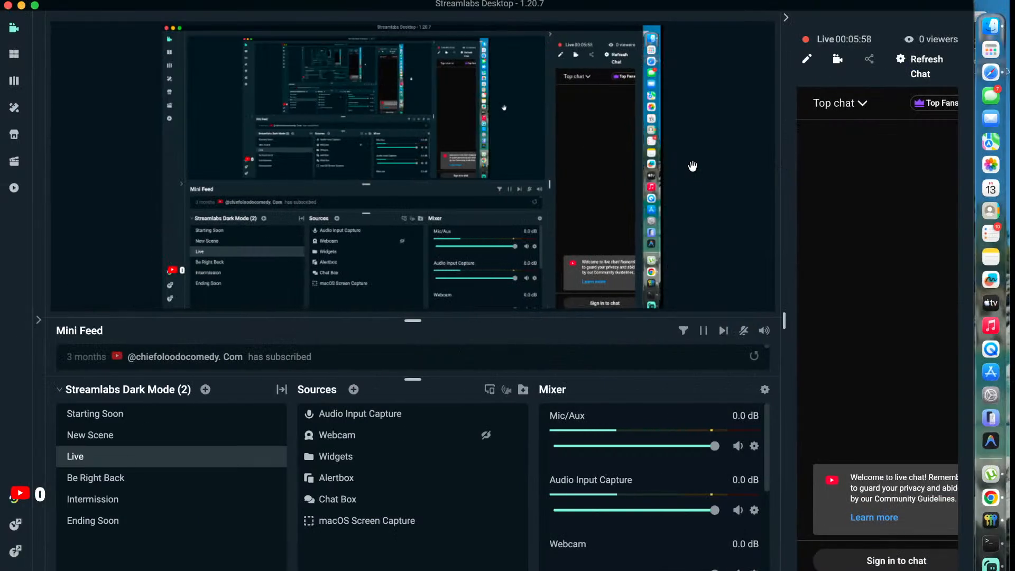
pyautogui.press('super+Tab')
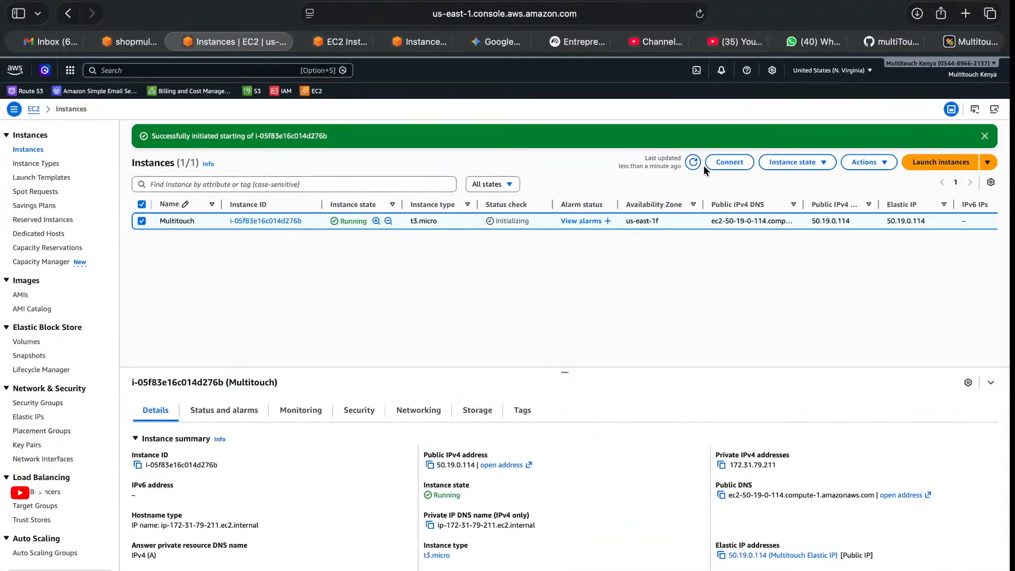
pyautogui.click(692, 163)
pyautogui.click(693, 163)
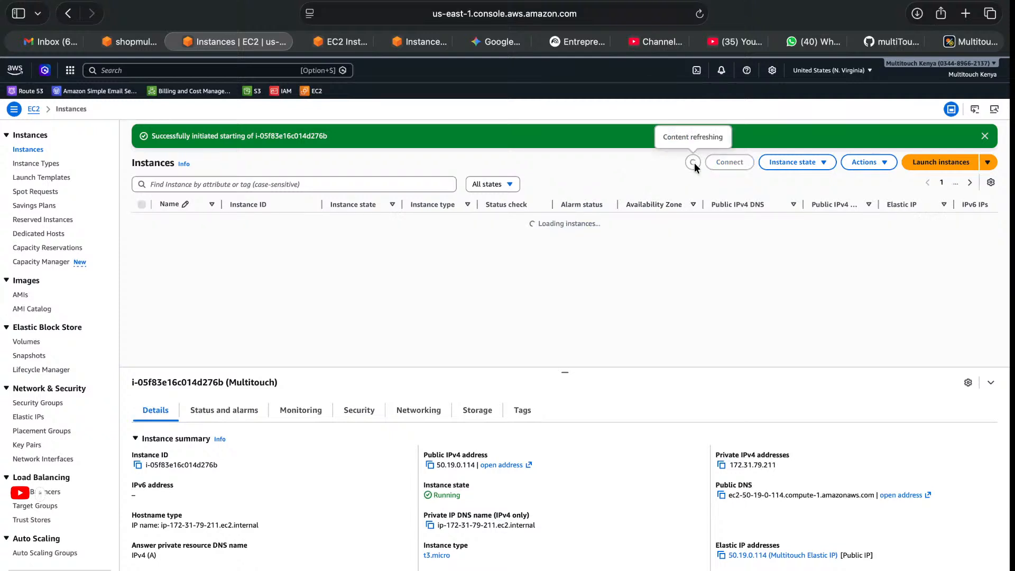
pyautogui.click(693, 163)
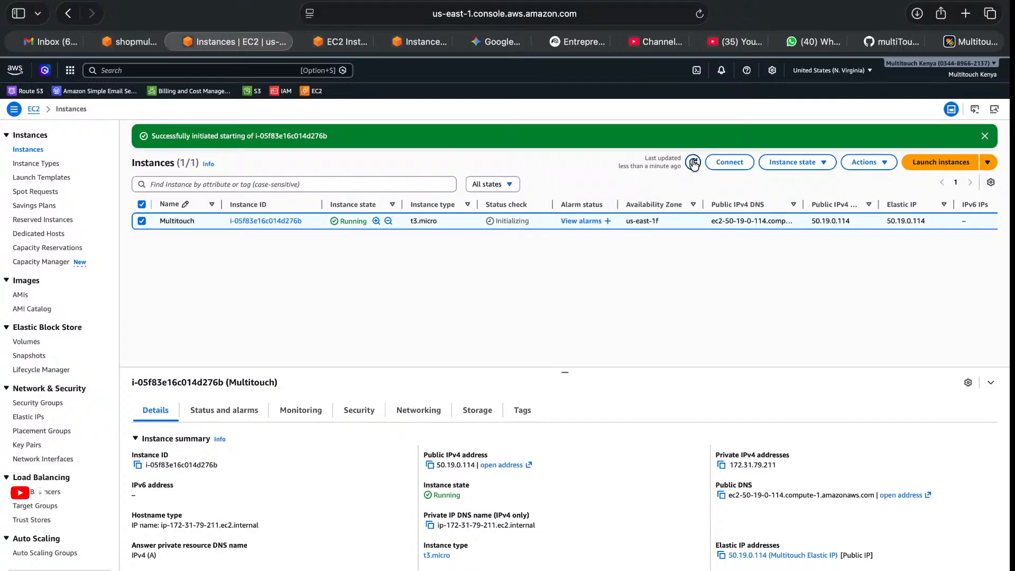
pyautogui.click(693, 162)
pyautogui.click(692, 165)
pyautogui.click(693, 164)
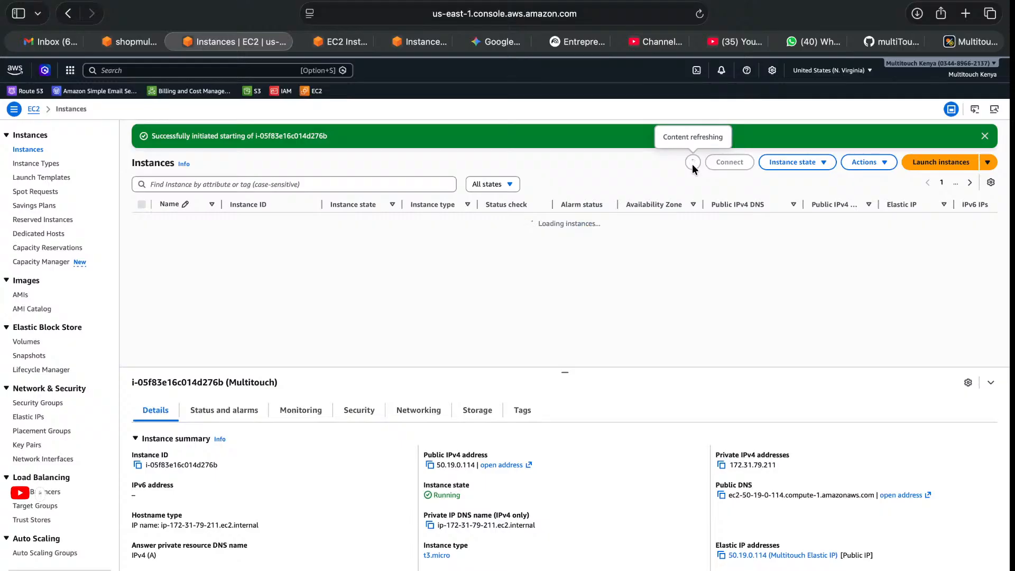
pyautogui.click(692, 165)
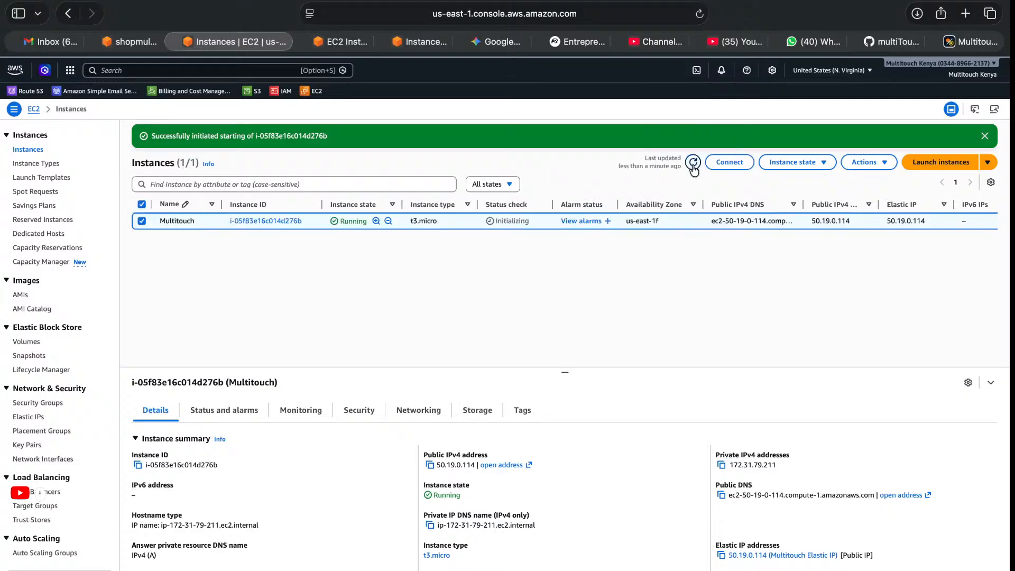
# Open Terminal, run "dig nslookup 50.19.0.114", and review the command's output from its beginning.
pyautogui.press('super+space')
pyautogui.write('terminal')
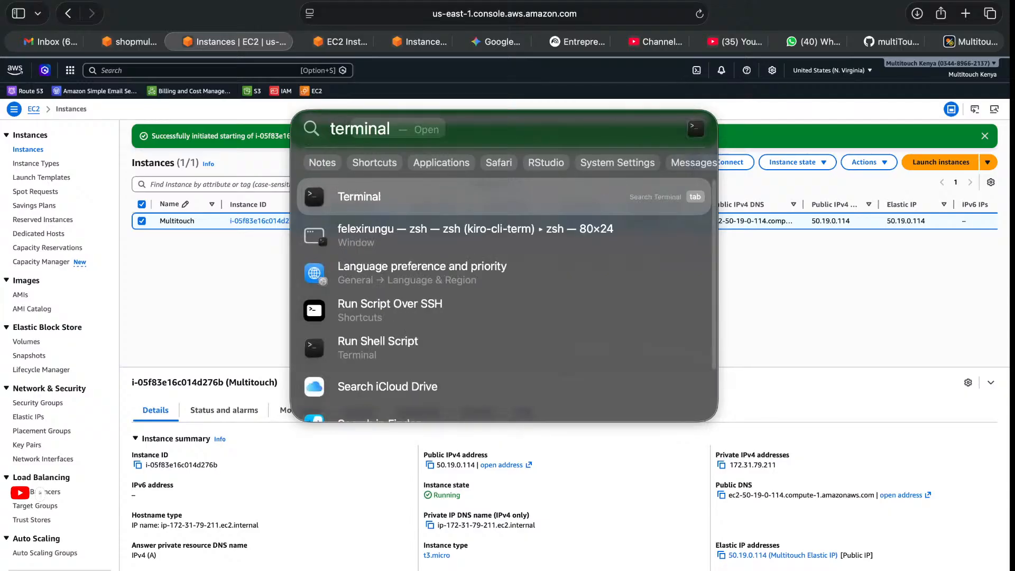
pyautogui.press('Return')
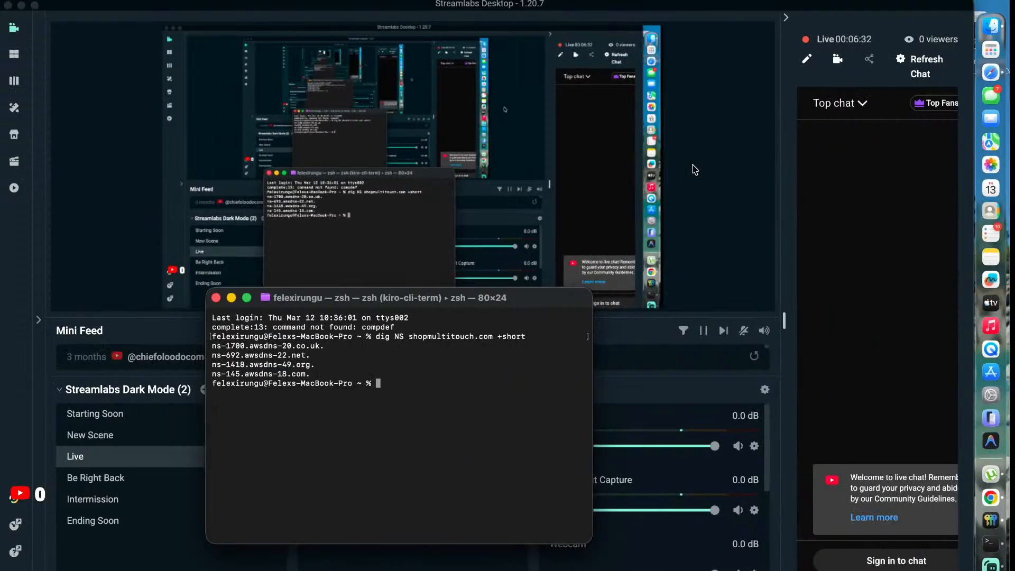
pyautogui.write('d')
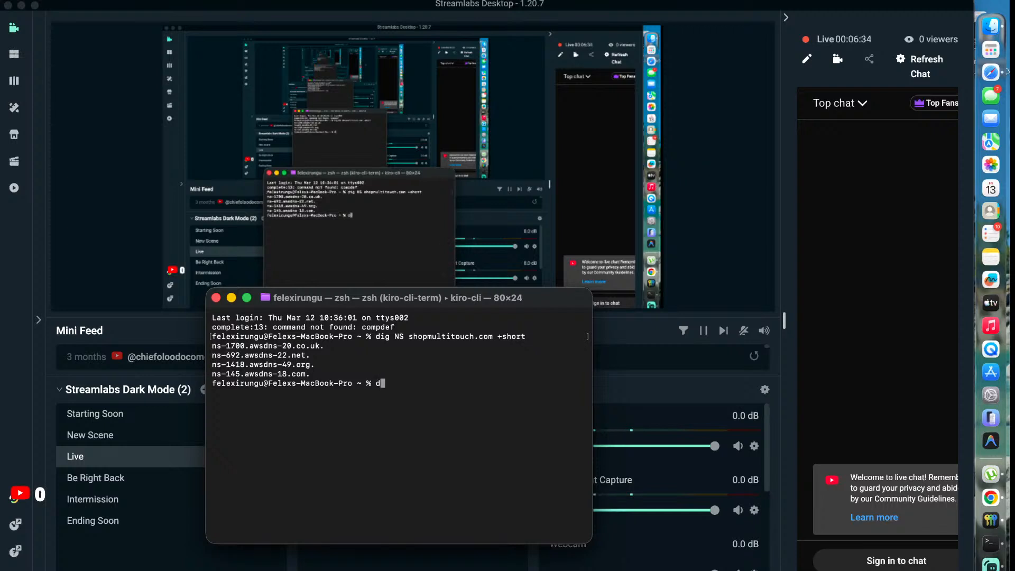
pyautogui.write('ig ')
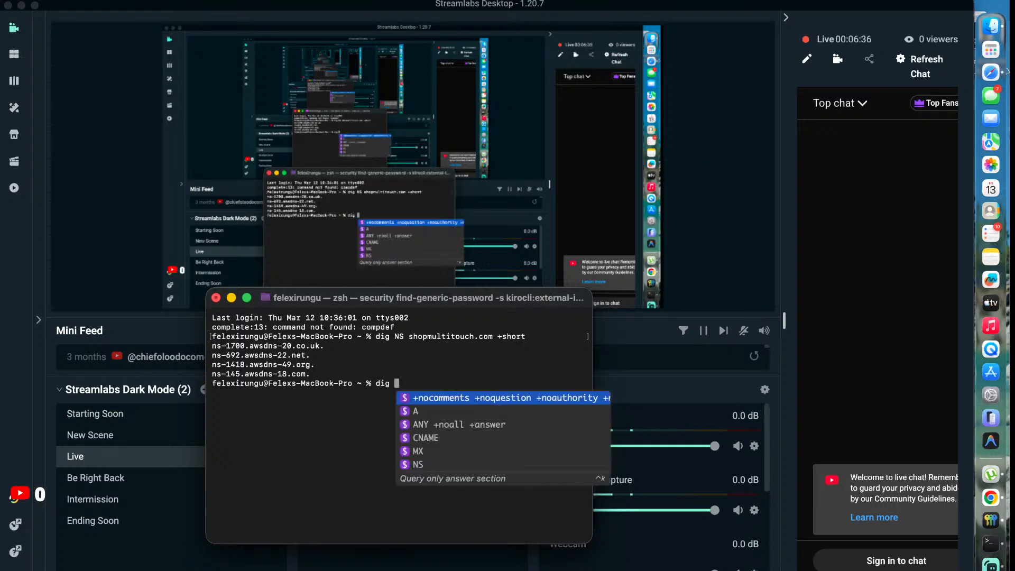
pyautogui.write('ns')
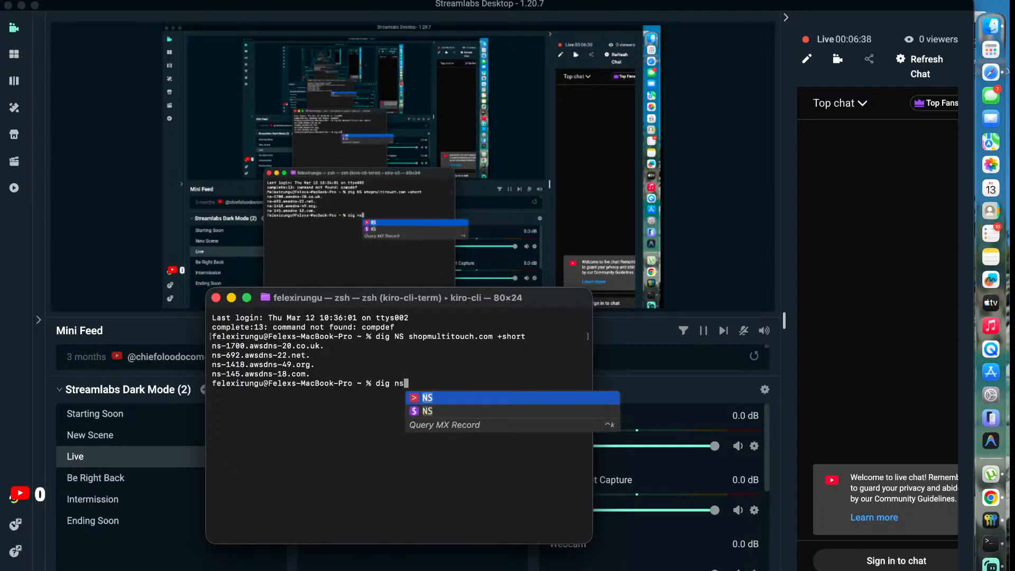
pyautogui.write('loo')
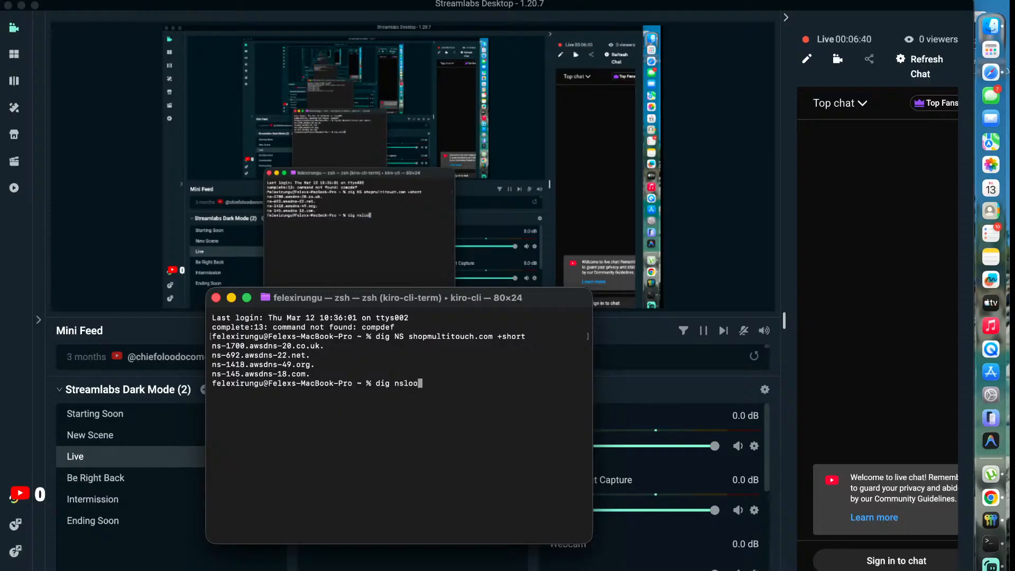
pyautogui.write('kup')
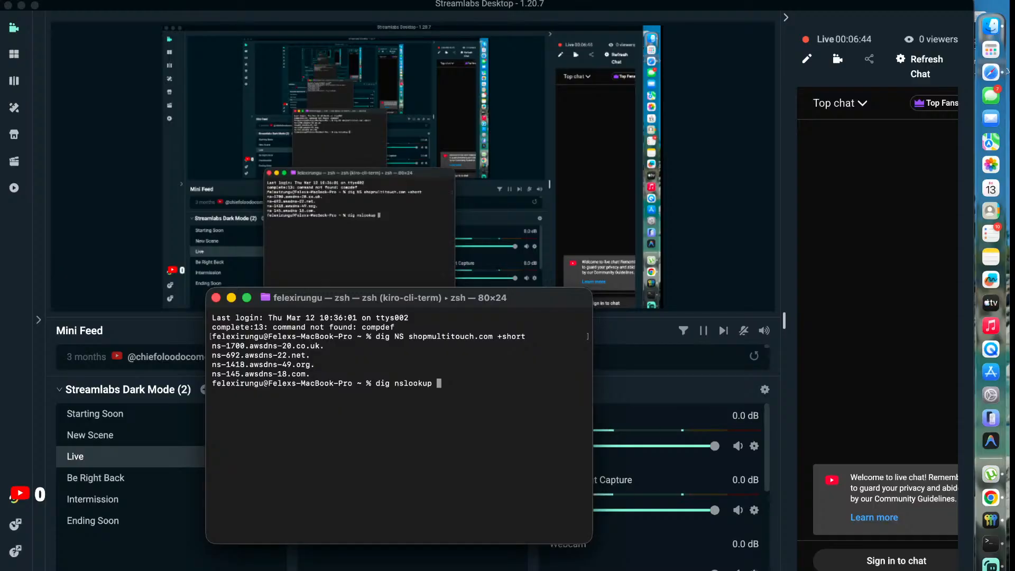
pyautogui.write('50.19.0.114')
pyautogui.press('Return')
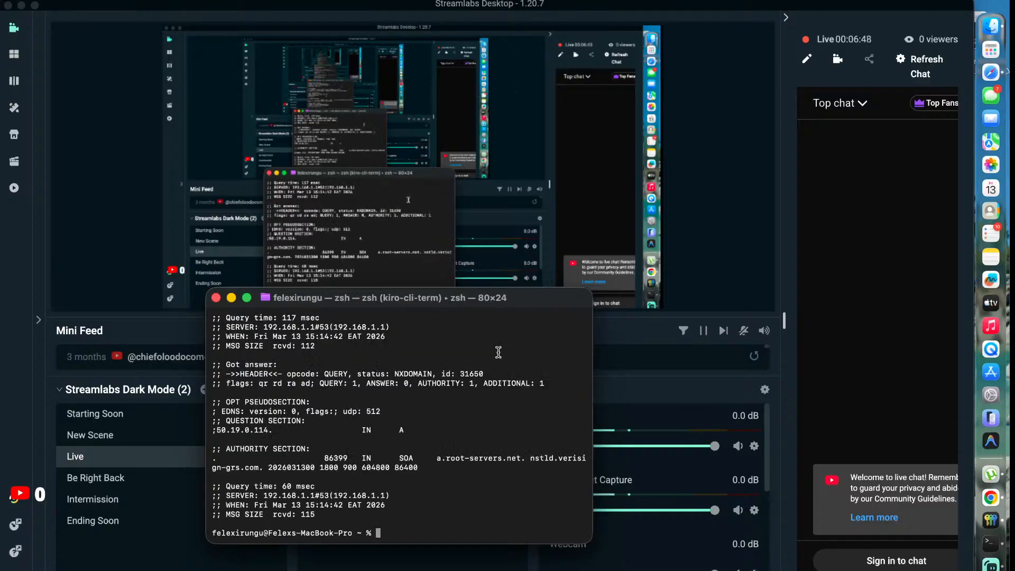
pyautogui.scroll(10, 498, 352)
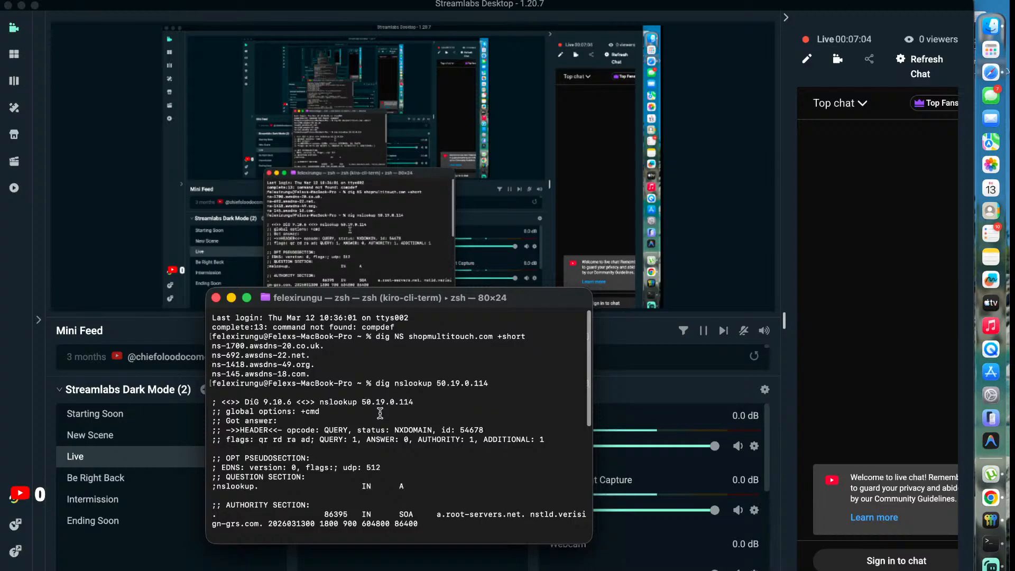
# Switch back to the browser, reload the EC2 instance list, and reload the shopmultitouch.com storefront to check its products.
pyautogui.press('super+Tab')
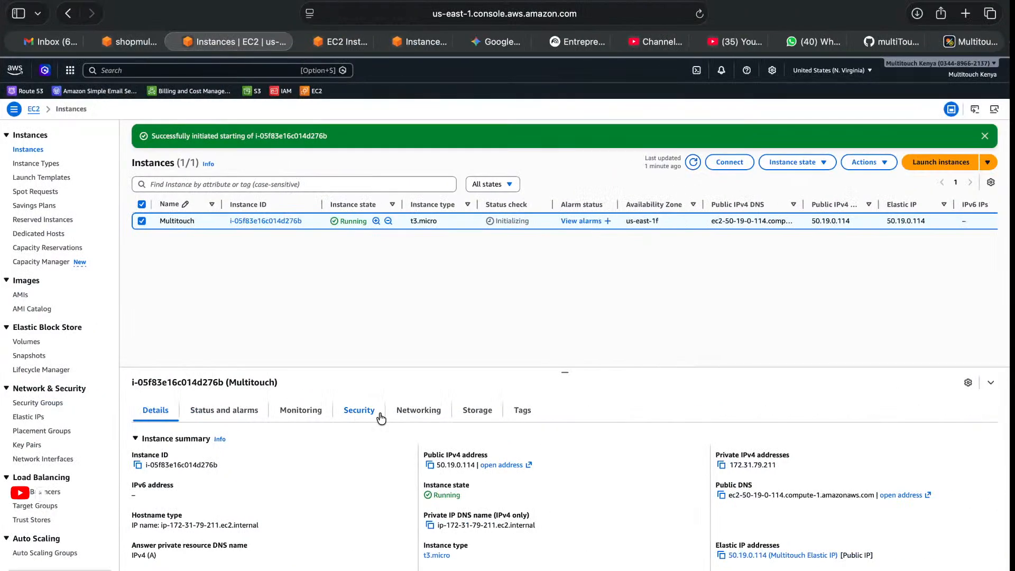
pyautogui.press('super+r')
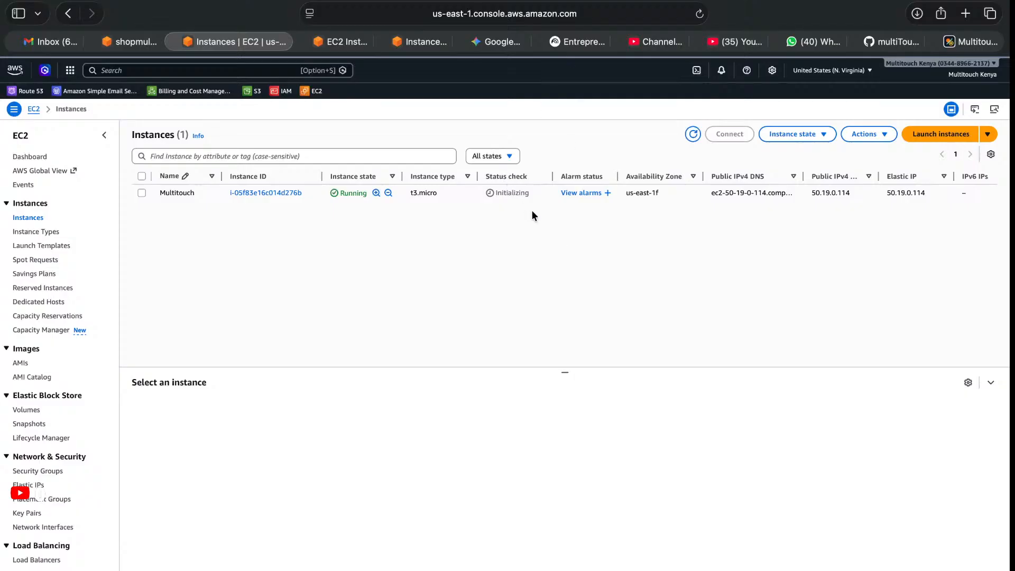
pyautogui.click(966, 43)
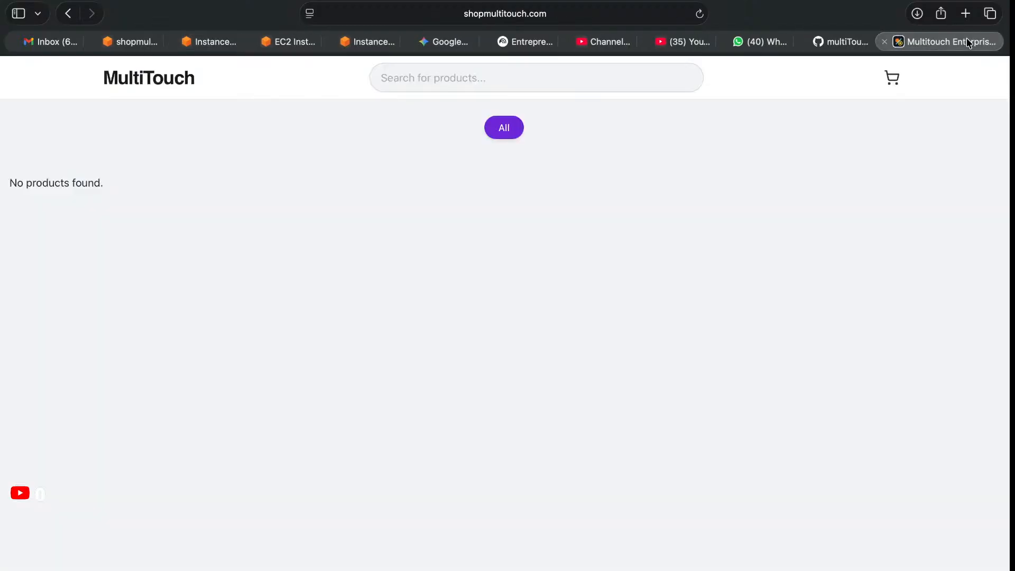
pyautogui.press('super+r')
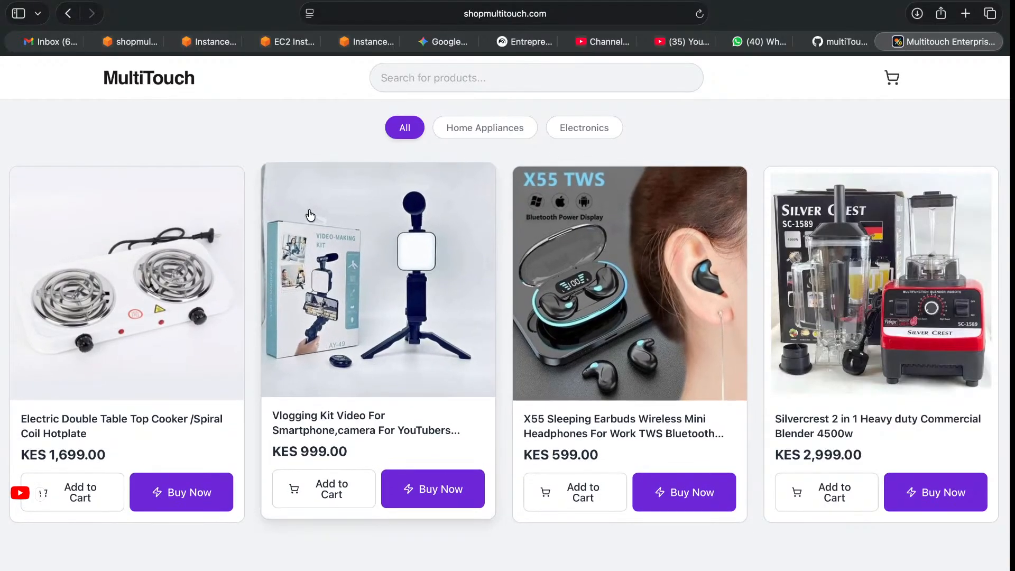
# Switch back to the Terminal window with the DNS query output.
pyautogui.press('super+Tab')
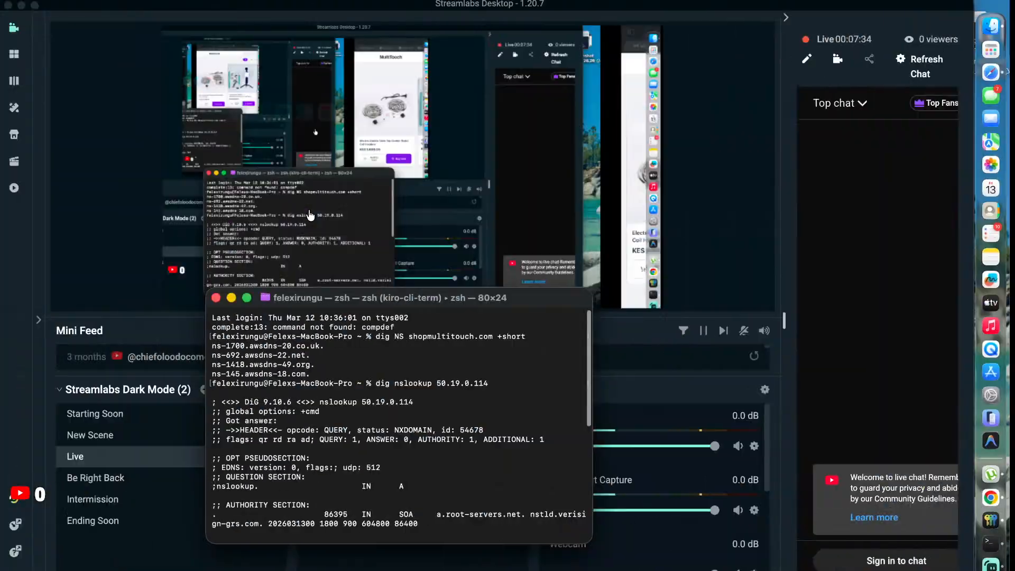